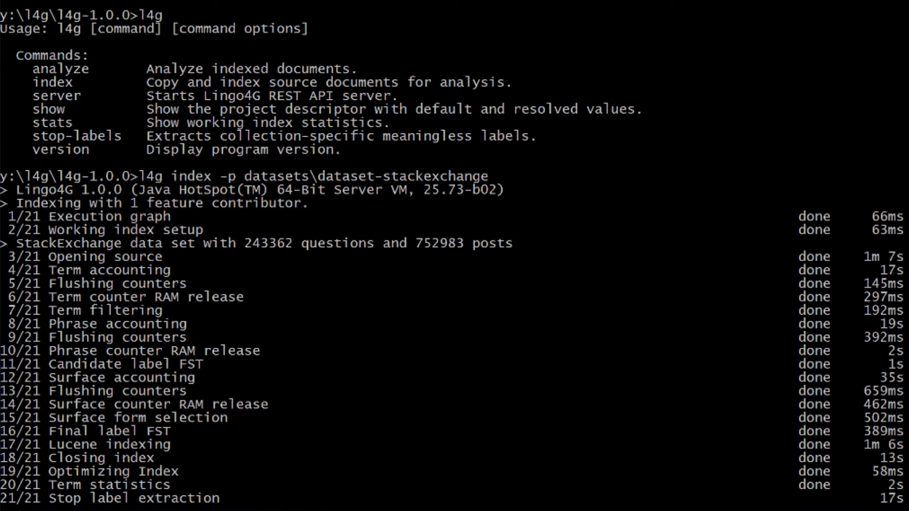
- List the available l4g commands, and start the Lingo4G server for the datasets\dataset-stackexchange project
{"action": "type", "text": "l4g"}
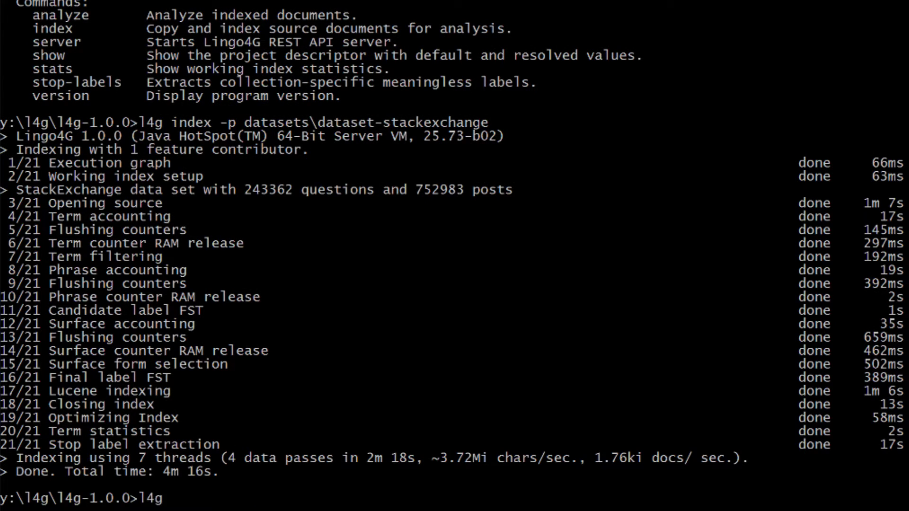
{"action": "key", "text": "Return"}
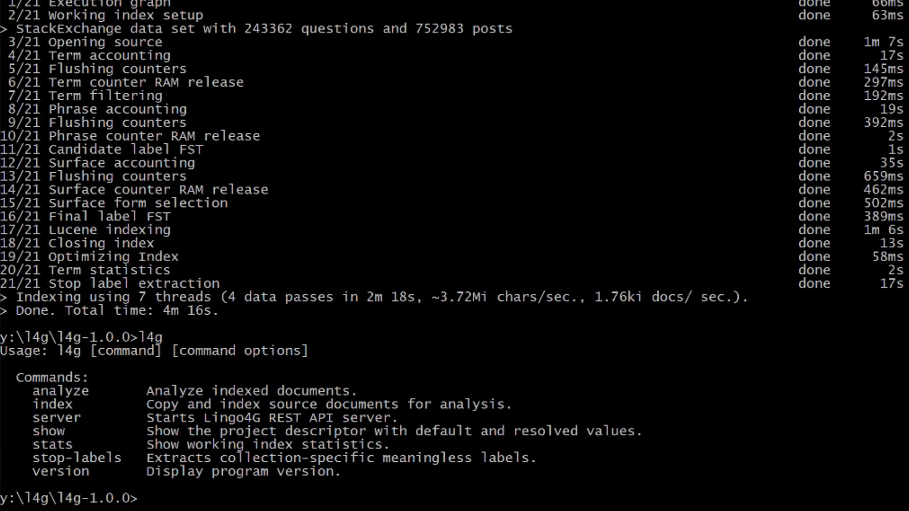
{"action": "type", "text": "l4g server -p"}
{"action": "type", "text": " datasets\\dataset-stackexchange"}
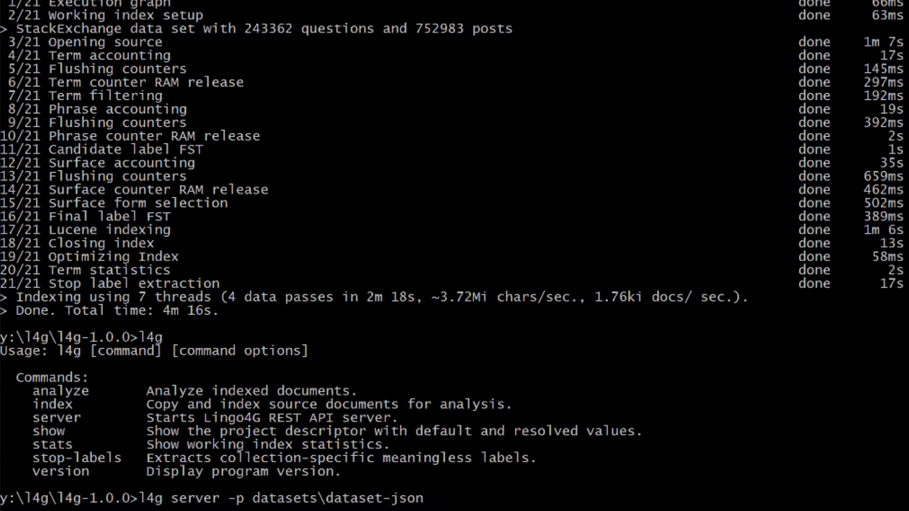
{"action": "key", "text": "Return"}
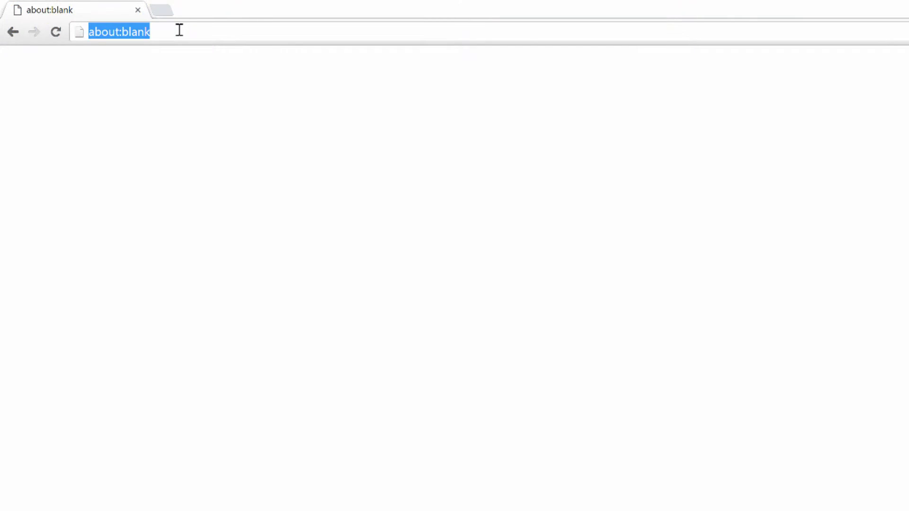
- Switch to the browser, load localhost:8080 in full screen and launch Lingo4G Explorer
{"action": "type", "text": "localhost:8080"}
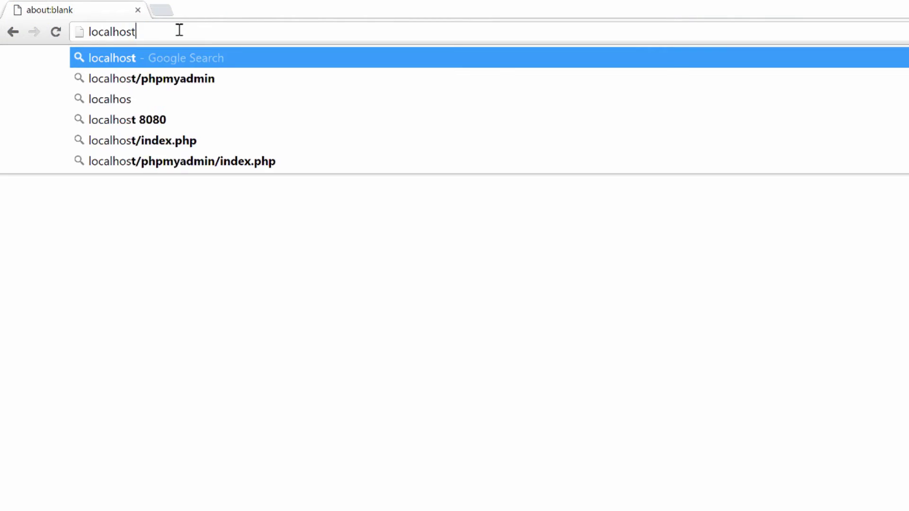
{"action": "key", "text": "Return"}
{"action": "key", "text": "F11"}
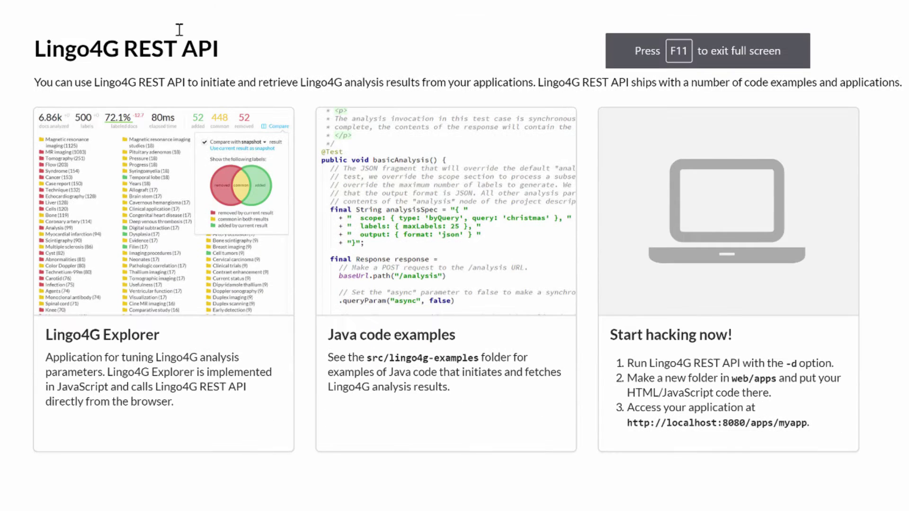
{"action": "left_click", "coordinate": [183, 341]}
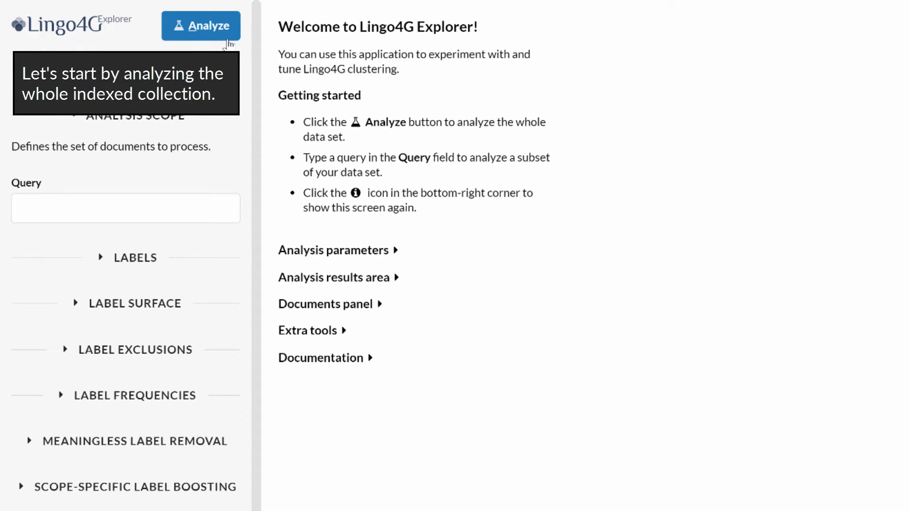
- Analyze the whole indexed collection and select the boot label to list its documents
{"action": "left_click", "coordinate": [227, 41]}
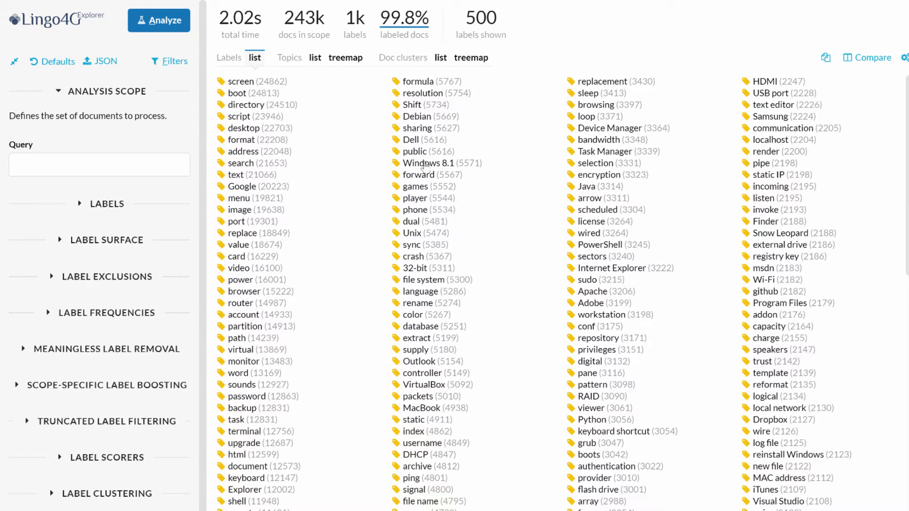
{"action": "left_click", "coordinate": [245, 94]}
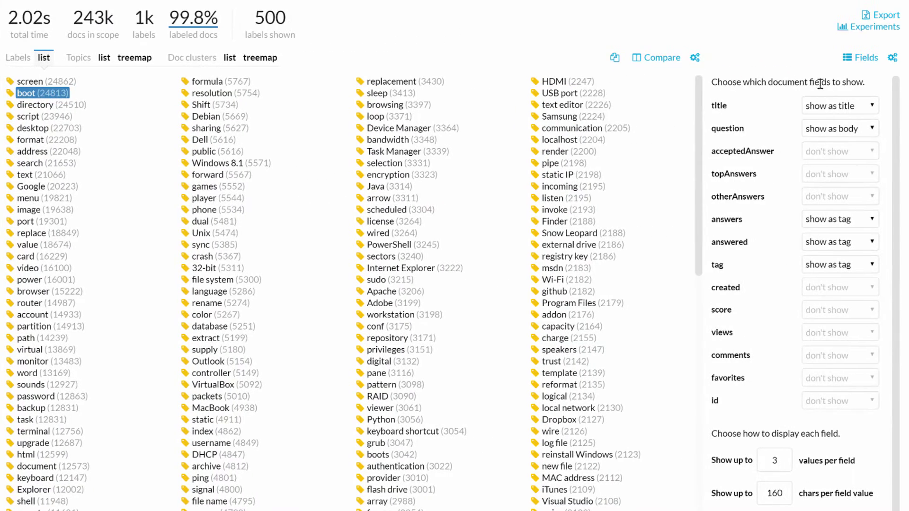
- In the document field settings, show acceptedAnswer as body and created as tag
{"action": "left_click", "coordinate": [838, 151]}
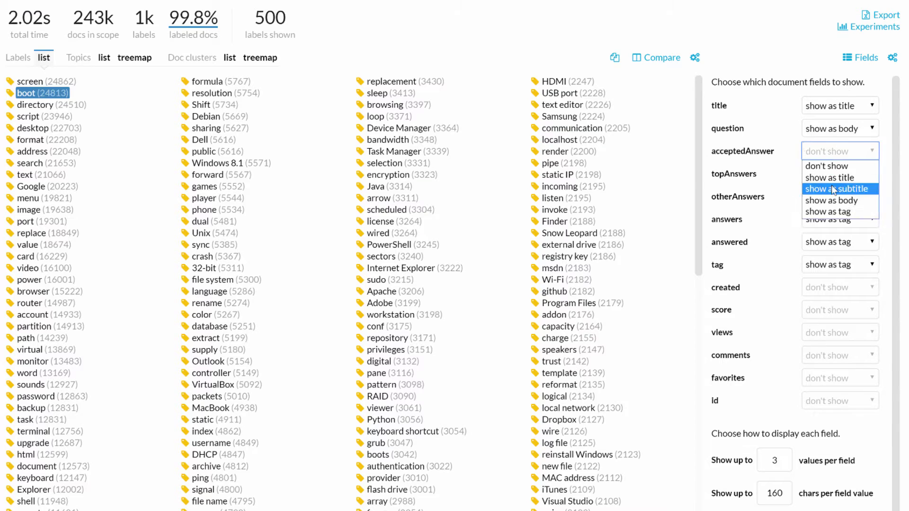
{"action": "left_click", "coordinate": [830, 201]}
{"action": "left_click", "coordinate": [830, 288]}
{"action": "left_click", "coordinate": [847, 349]}
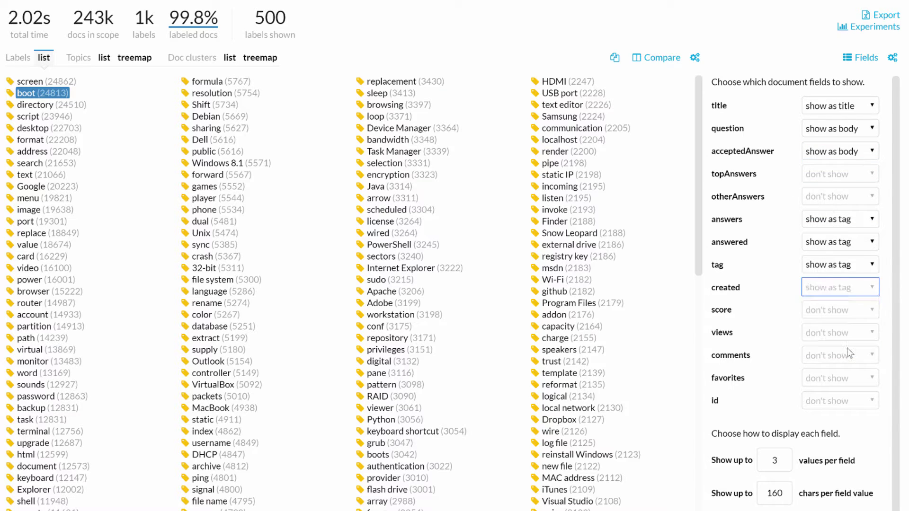
- Show the views and favorites document fields as tags, and save the field settings to display the documents
{"action": "left_click", "coordinate": [847, 332]}
{"action": "left_click", "coordinate": [849, 397]}
{"action": "left_click", "coordinate": [839, 378]}
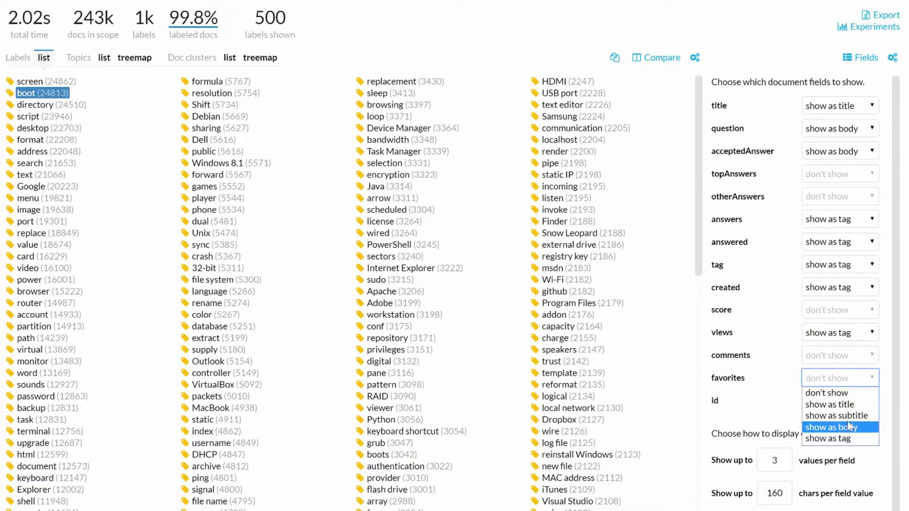
{"action": "left_click", "coordinate": [840, 438]}
{"action": "scroll", "coordinate": [853, 339], "scroll_direction": "down", "scroll_amount": 3}
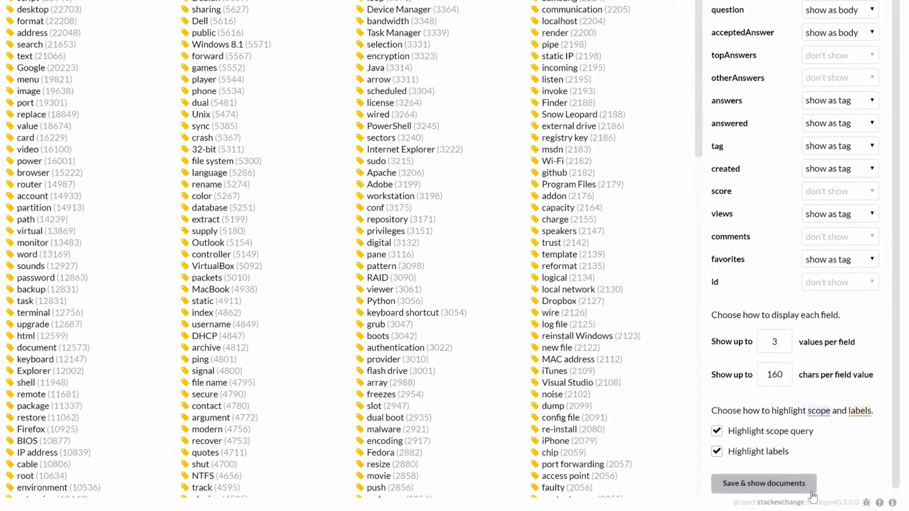
{"action": "left_click", "coordinate": [763, 482]}
{"action": "scroll", "coordinate": [811, 506], "scroll_direction": "up", "scroll_amount": 2}
{"action": "scroll", "coordinate": [811, 507], "scroll_direction": "up", "scroll_amount": 2}
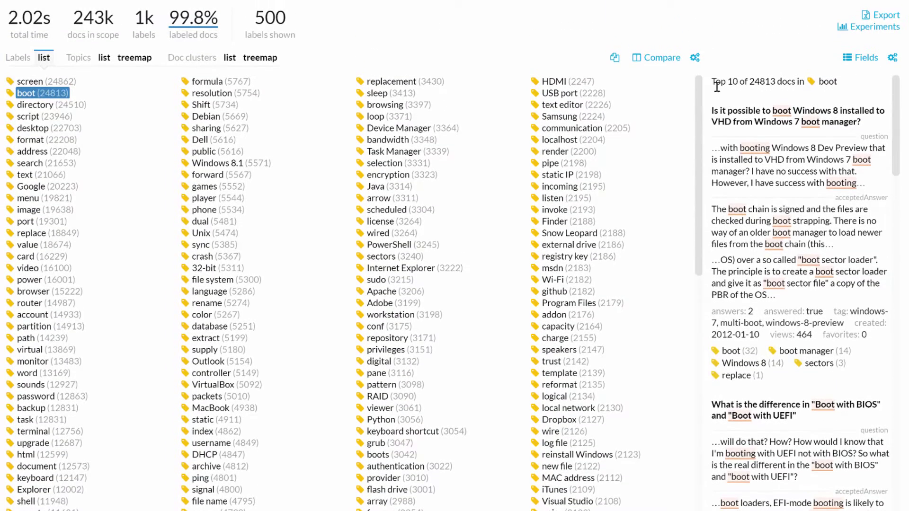
{"action": "mouse_move", "coordinate": [893, 88]}
{"action": "left_mouse_down"}
{"action": "mouse_move", "coordinate": [905, 232]}
{"action": "mouse_move", "coordinate": [894, 72]}
{"action": "left_mouse_up"}
- In the topics list, expand all labels of the partition topic and show the documents for its ext4 label
{"action": "left_click", "coordinate": [103, 65]}
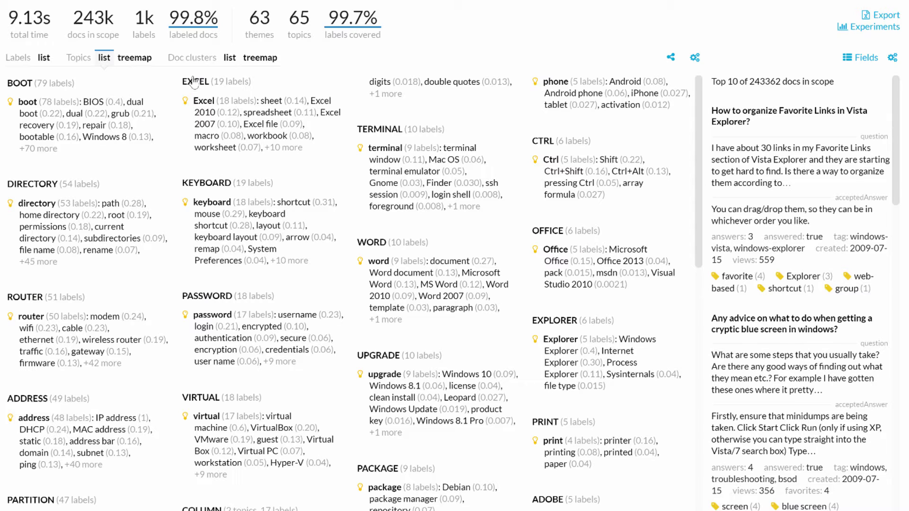
{"action": "scroll", "coordinate": [204, 334], "scroll_direction": "down", "scroll_amount": 6}
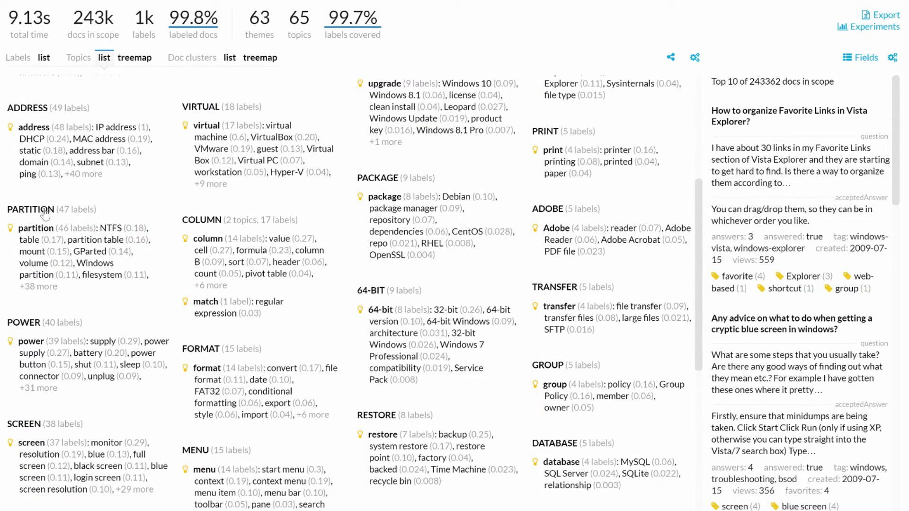
{"action": "left_click", "coordinate": [45, 287]}
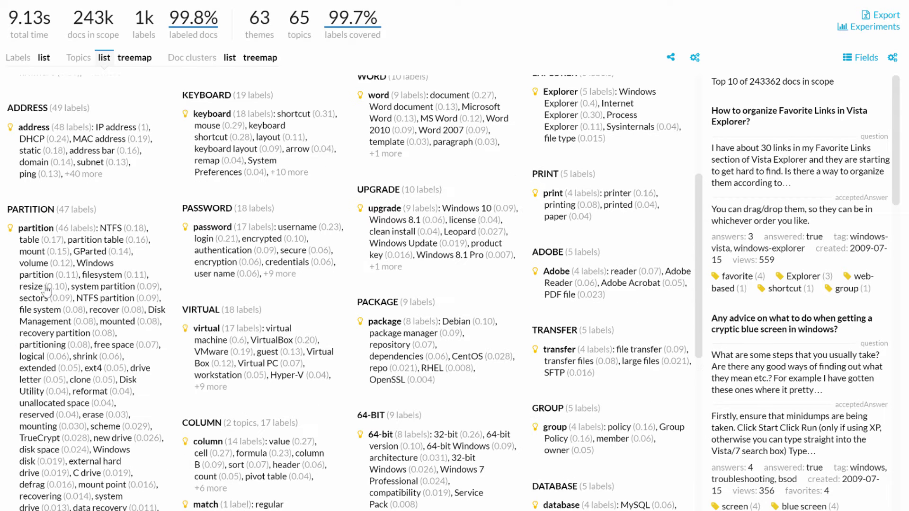
{"action": "left_click", "coordinate": [97, 369]}
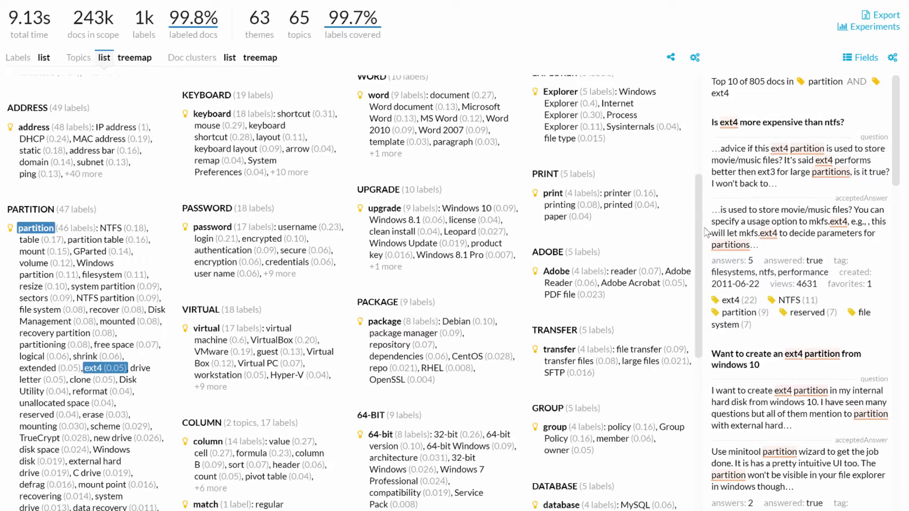
- Look through the topics for meaningless labels and filter the analysis parameters by "exclu"
{"action": "left_click_drag", "start_coordinate": [699, 229], "coordinate": [707, 147]}
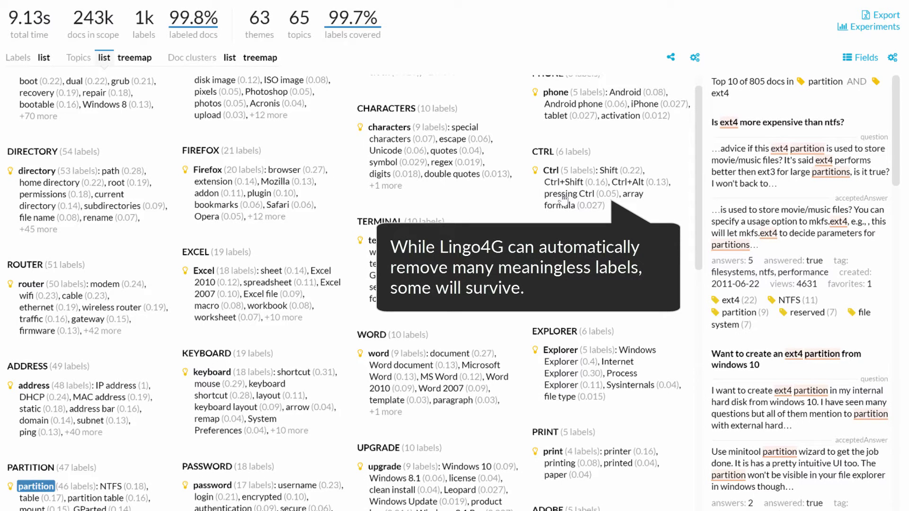
{"action": "left_click_drag", "start_coordinate": [699, 197], "coordinate": [691, 394]}
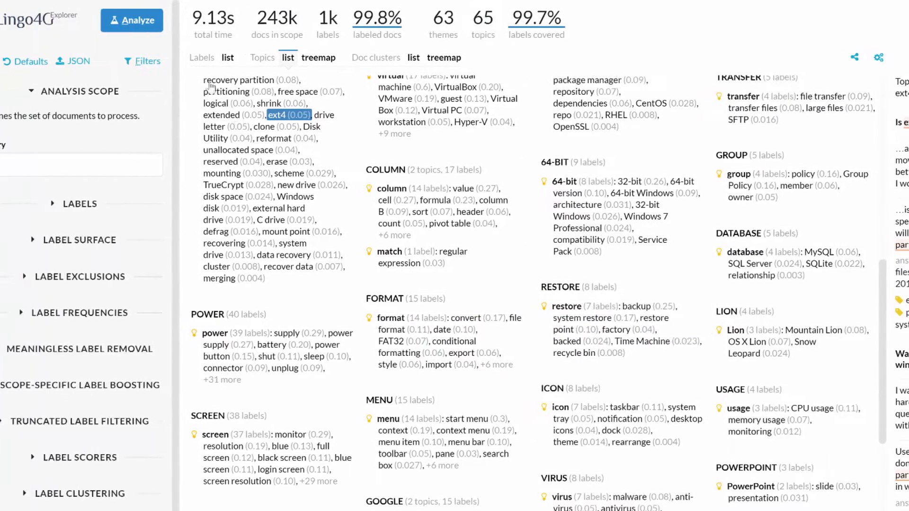
{"action": "left_click", "coordinate": [168, 64]}
{"action": "type", "text": "exclu"}
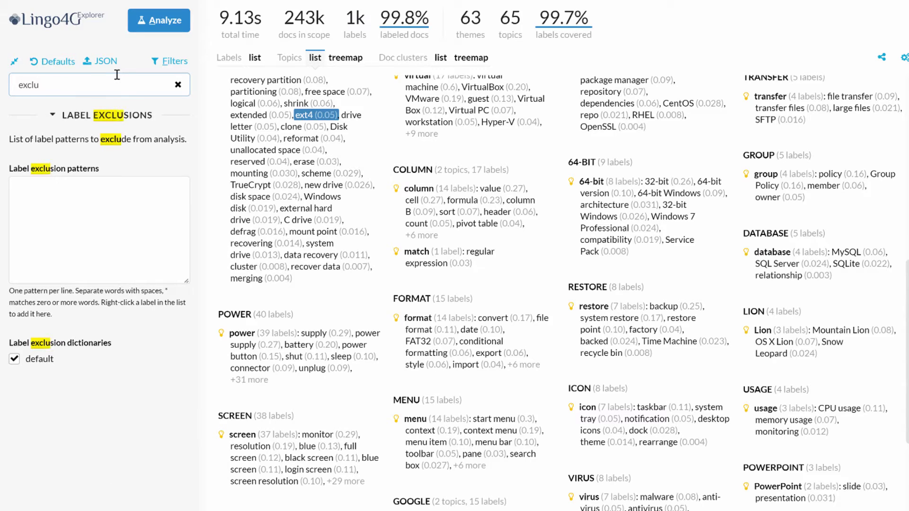
- Enter Ctrl, Shift, Ctrl+Shift and Ctrl+Alt on separate lines as label exclusion patterns
{"action": "left_click", "coordinate": [126, 199]}
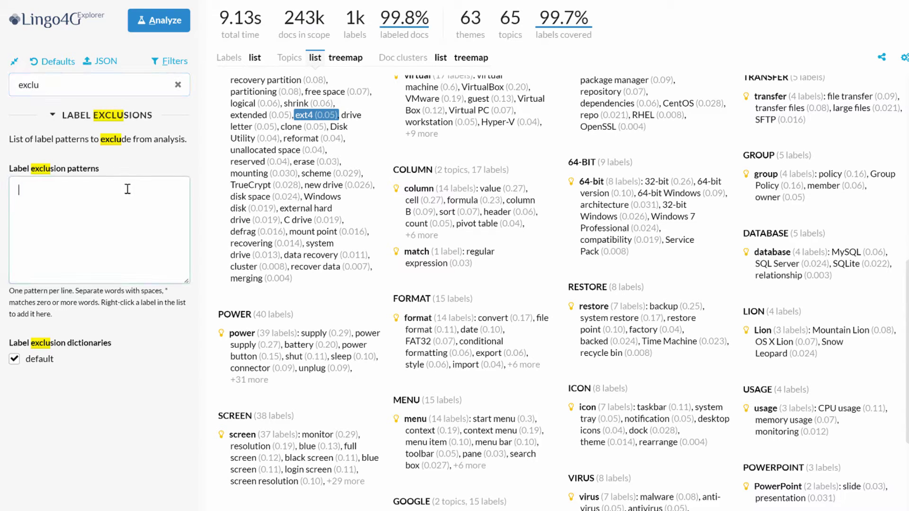
{"action": "type", "text": "Ctrl"}
{"action": "key", "text": "Return"}
{"action": "type", "text": "Shift"}
{"action": "key", "text": "Return"}
{"action": "type", "text": "Ctrl+Shift"}
{"action": "key", "text": "Return"}
{"action": "type", "text": "Ctrl+Alt"}
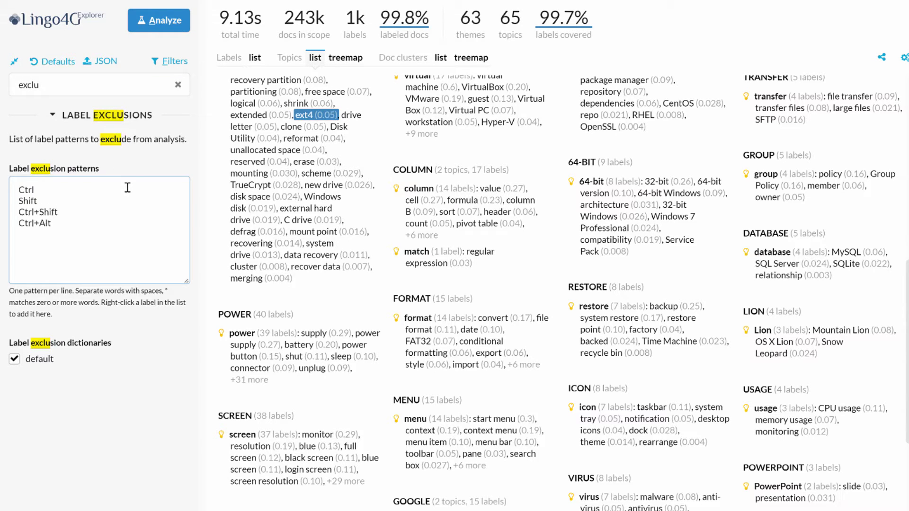
- Surround each of the four exclusion patterns with space-separated asterisks, as in "* Ctrl *", to match any label containing it
{"action": "key", "text": "Up"}
{"action": "key", "text": "Up"}
{"action": "key", "text": "Up"}
{"action": "key", "text": "Home"}
{"action": "type", "text": "*"}
{"action": "key", "text": "End"}
{"action": "type", "text": "*"}
{"action": "key", "text": "Down"}
{"action": "key", "text": "Home"}
{"action": "type", "text": "*"}
{"action": "key", "text": "End"}
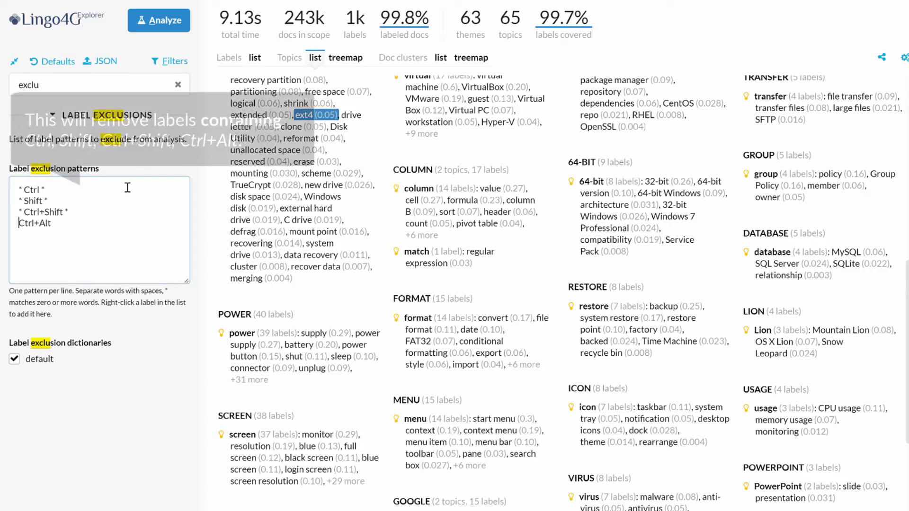
{"action": "type", "text": "*"}
{"action": "key", "text": "End"}
{"action": "type", "text": "*"}
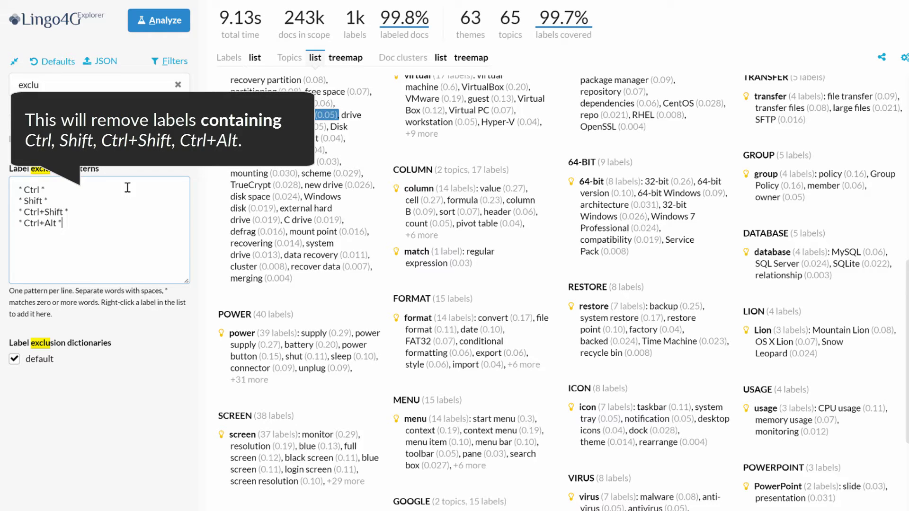
- Add 64-bit, 64bit, 32-bit and 32bit as further label exclusion patterns and rerun the analysis
{"action": "key", "text": "Return"}
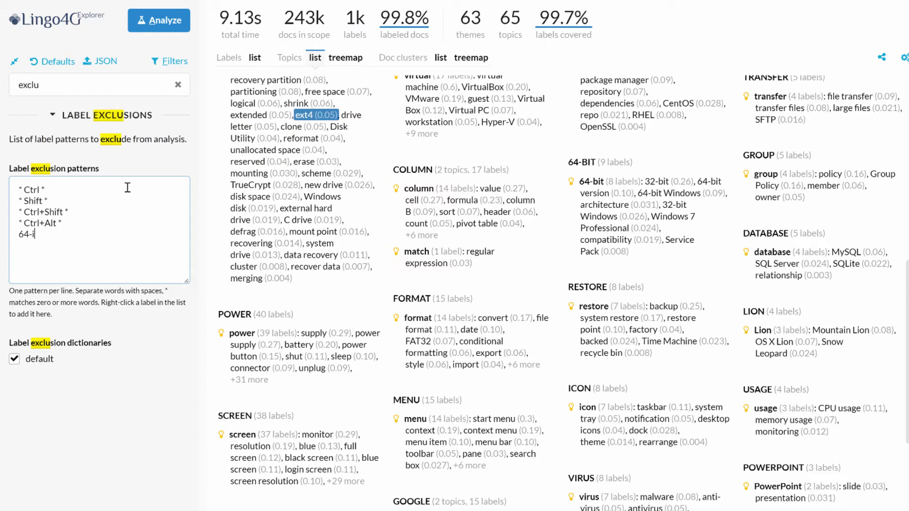
{"action": "type", "text": "64-bit"}
{"action": "key", "text": "Return"}
{"action": "type", "text": "64bit"}
{"action": "key", "text": "Return"}
{"action": "type", "text": "32-bit"}
{"action": "key", "text": "Return"}
{"action": "type", "text": "32bit"}
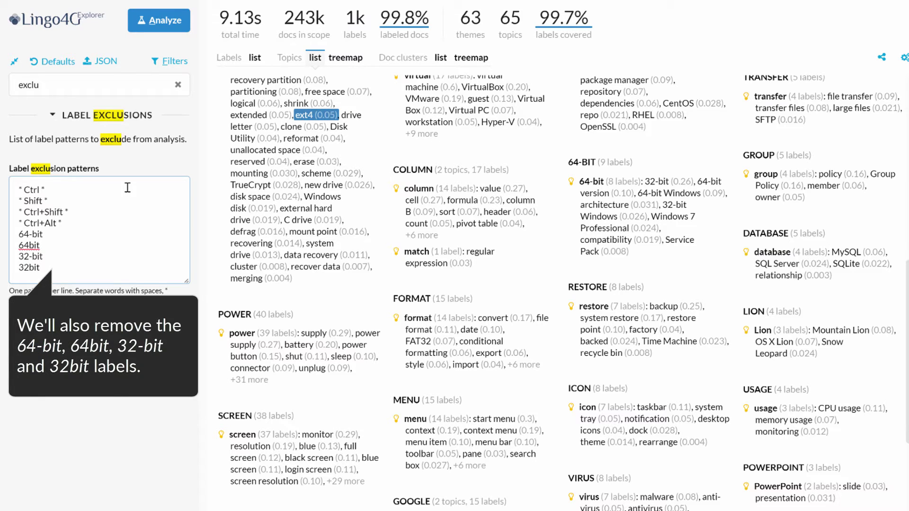
{"action": "left_click", "coordinate": [168, 30]}
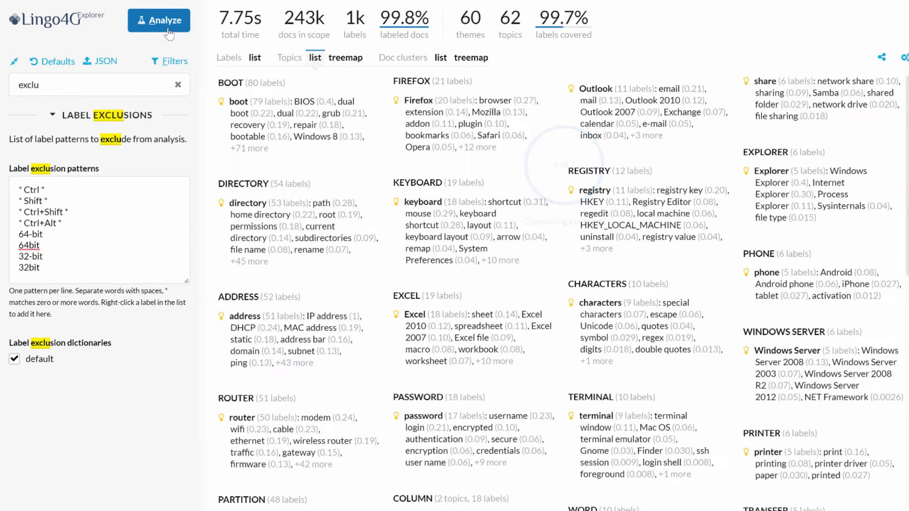
- Display the topics as a treemap and set the treemap style to Polygonal
{"action": "left_click", "coordinate": [336, 67]}
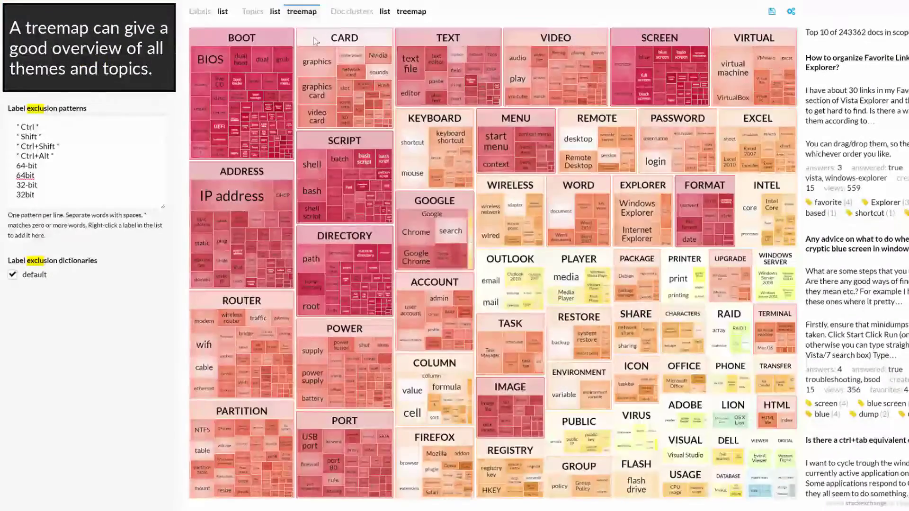
{"action": "left_click", "coordinate": [791, 12]}
{"action": "left_click", "coordinate": [617, 78]}
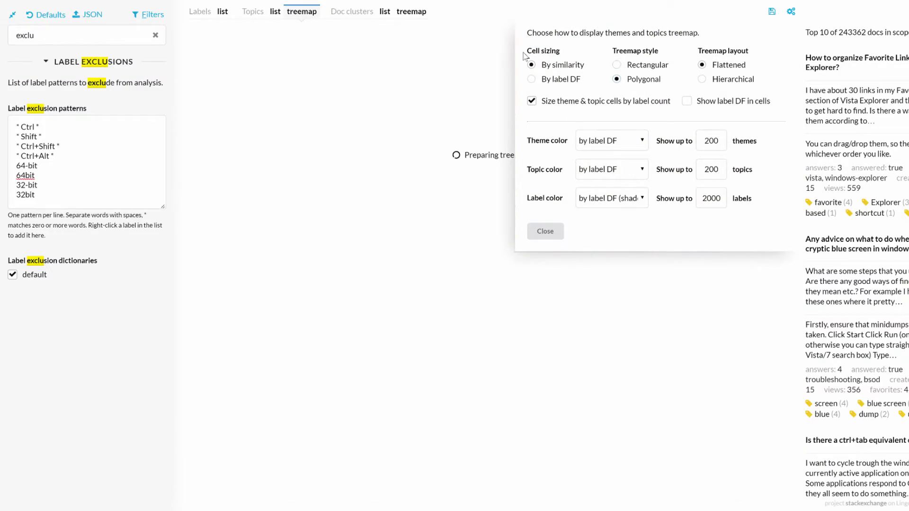
{"action": "left_click", "coordinate": [480, 47]}
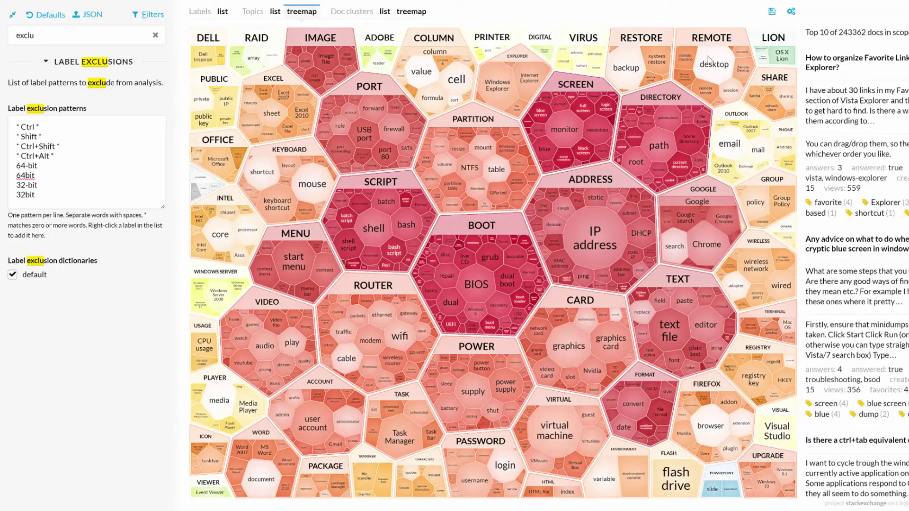
- Remove the parameter filter and analyze only the documents matching the query "office"
{"action": "left_click", "coordinate": [148, 15]}
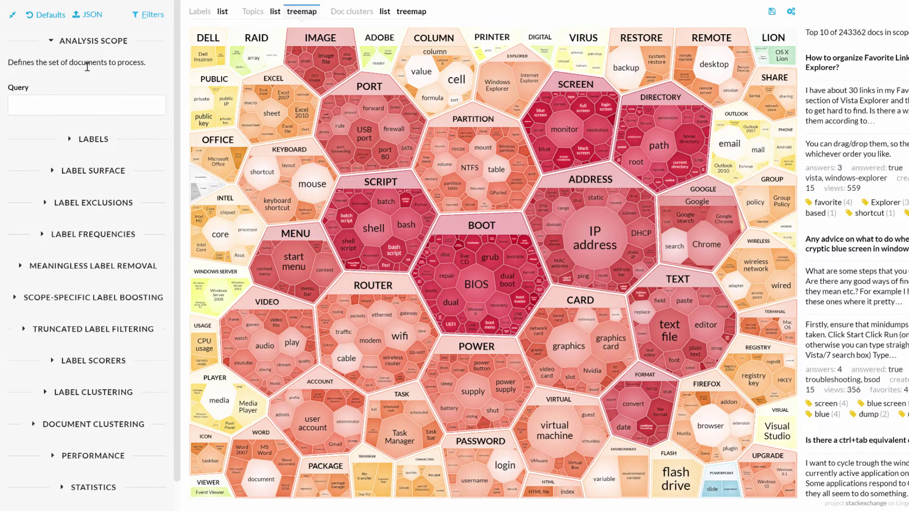
{"action": "left_click", "coordinate": [72, 108]}
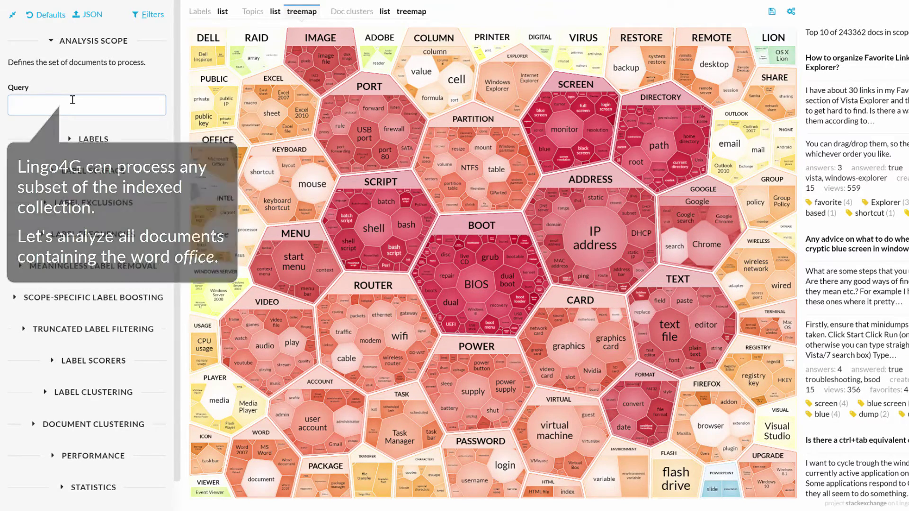
{"action": "type", "text": "office"}
{"action": "key", "text": "Return"}
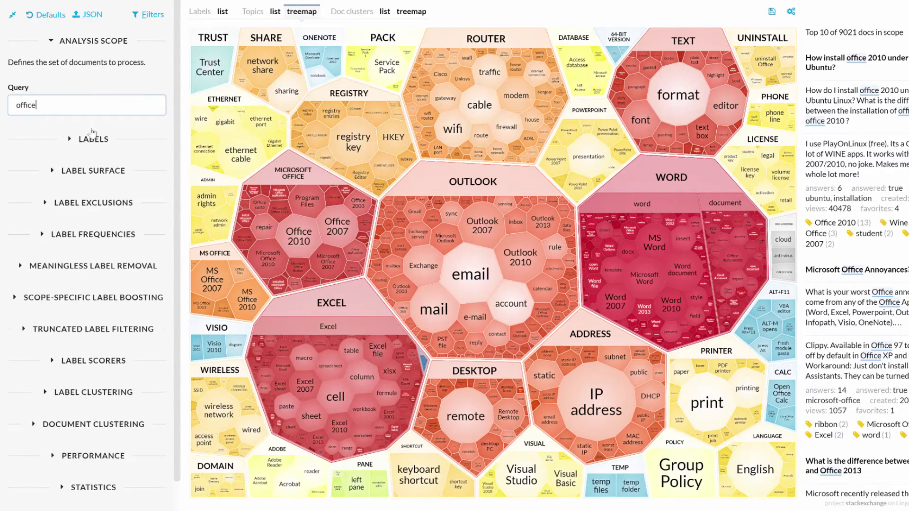
{"action": "scroll", "coordinate": [176, 232], "scroll_direction": "down", "scroll_amount": 1}
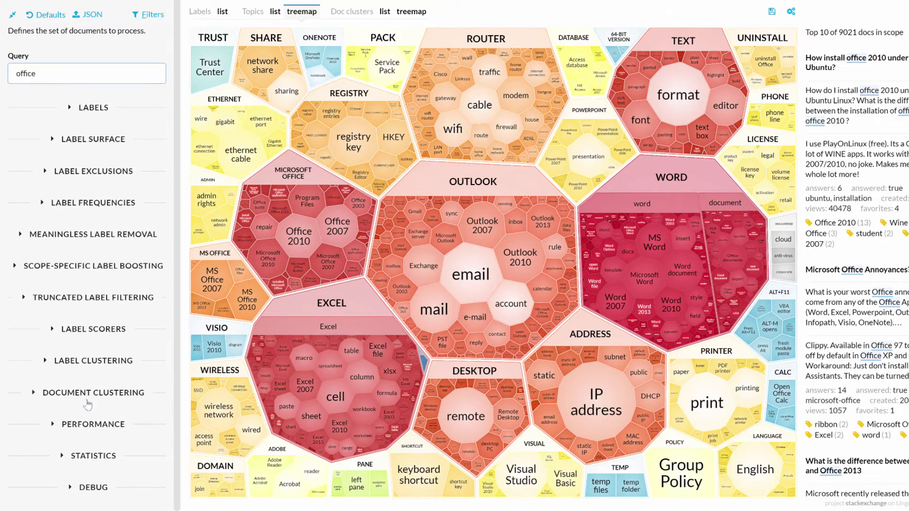
- Set label clustering to Inclusion similarity weighting, softening 0.8 and input preference -1, and rerun the analysis
{"action": "left_click", "coordinate": [85, 363]}
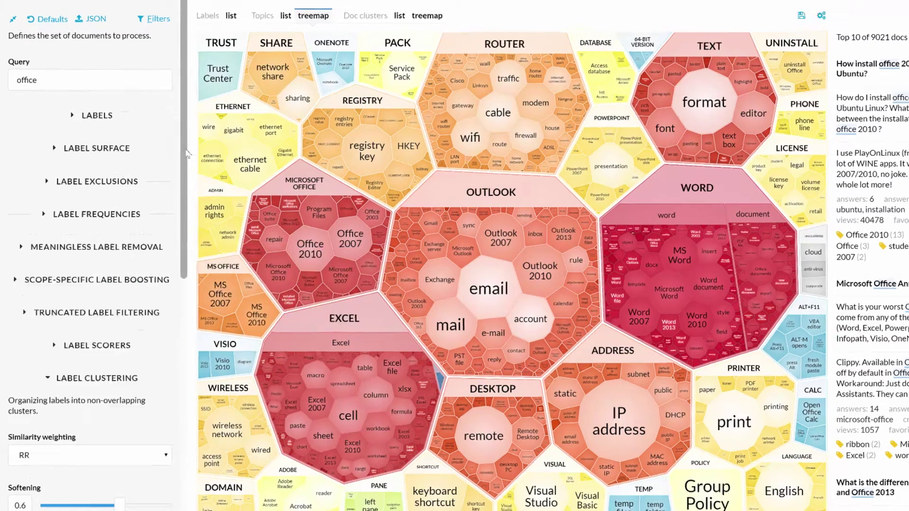
{"action": "left_click_drag", "start_coordinate": [177, 88], "coordinate": [177, 235]}
{"action": "left_click", "coordinate": [133, 127]}
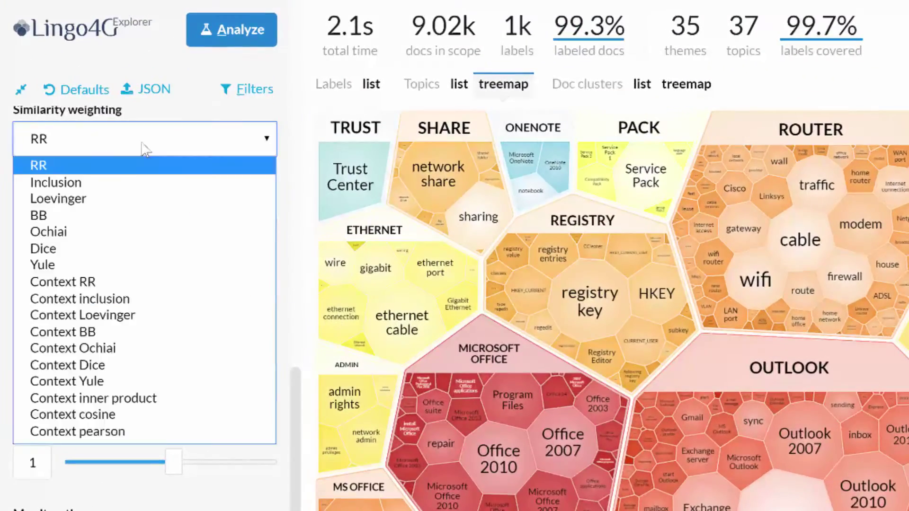
{"action": "left_click", "coordinate": [123, 157]}
{"action": "left_click", "coordinate": [45, 197]}
{"action": "key", "text": "BackSpace"}
{"action": "type", "text": "8"}
{"action": "key", "text": "Tab"}
{"action": "type", "text": "-1"}
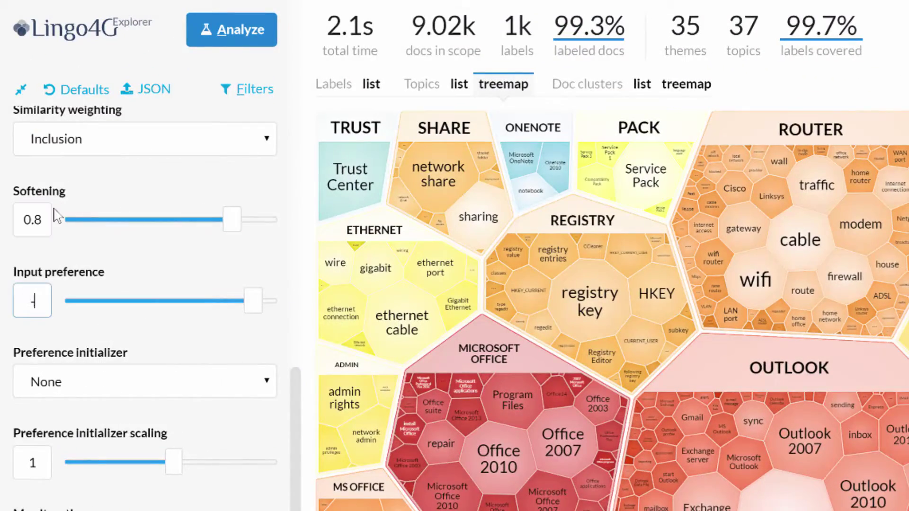
{"action": "left_click", "coordinate": [209, 45]}
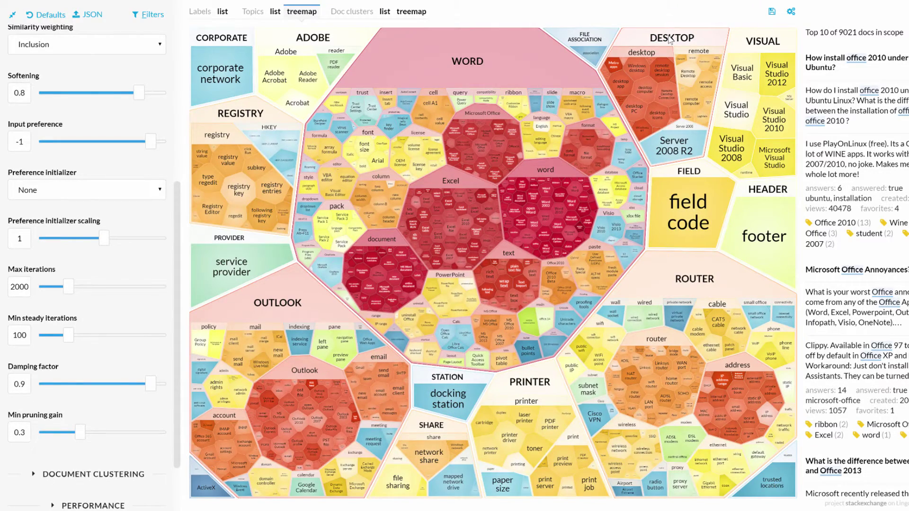
- Show the topics as a list with the label relationship network and select the WORD theme
{"action": "left_click", "coordinate": [275, 15]}
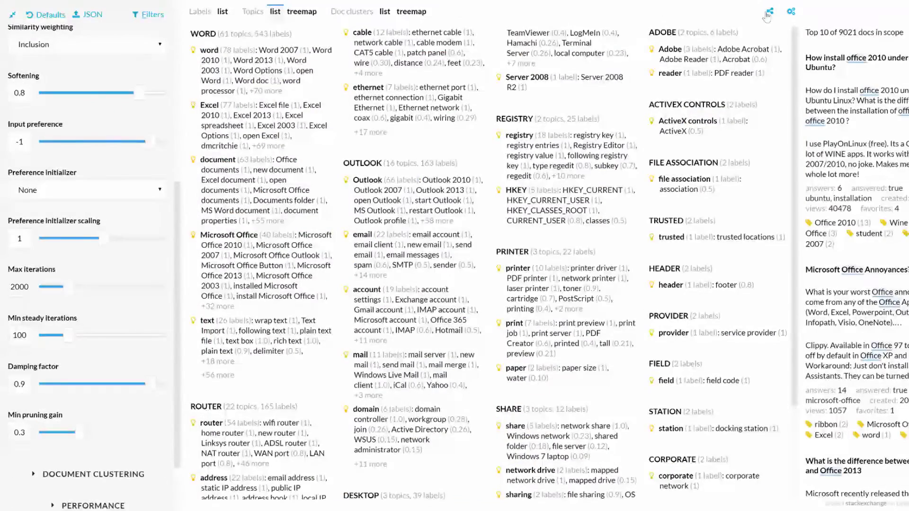
{"action": "left_click", "coordinate": [769, 12]}
{"action": "left_click", "coordinate": [227, 38]}
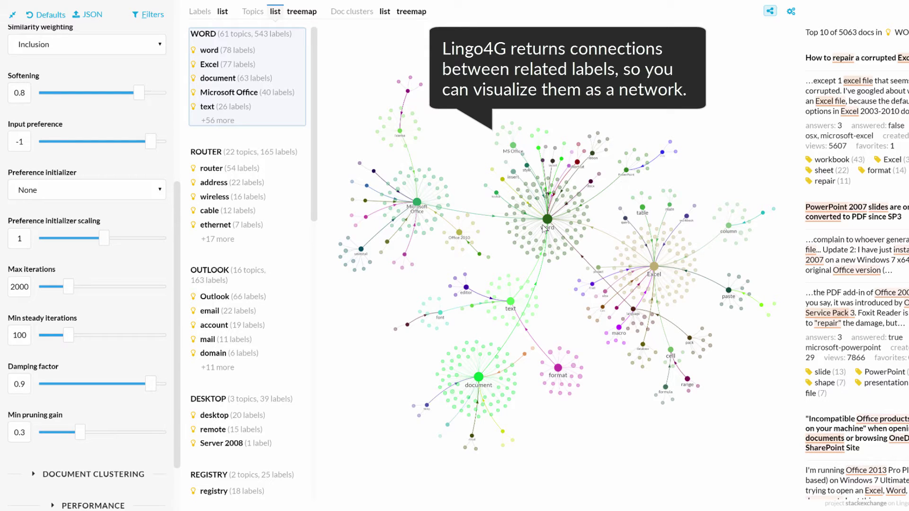
- Examine the WORD theme's label network around the word, text, document, Excel and Microsoft Office clusters
{"action": "scroll", "coordinate": [545, 229], "scroll_direction": "up", "scroll_amount": 3}
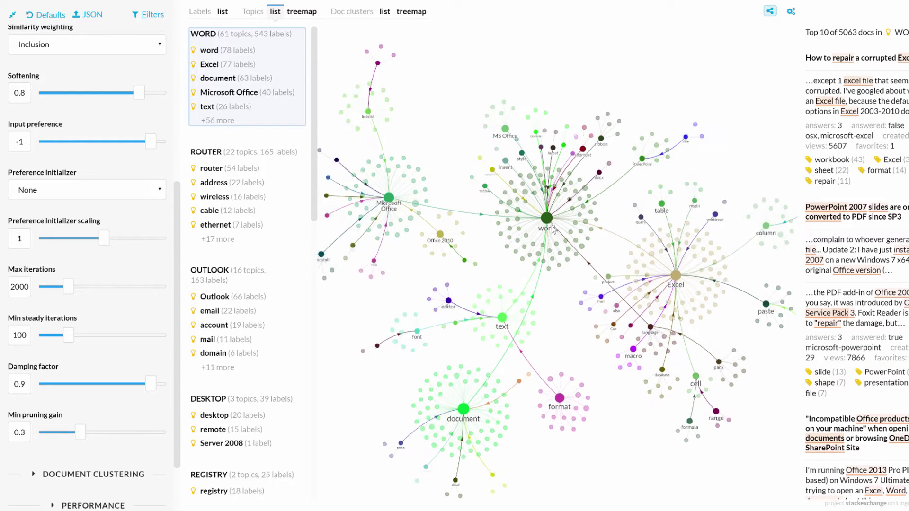
{"action": "scroll", "coordinate": [553, 230], "scroll_direction": "up", "scroll_amount": 2}
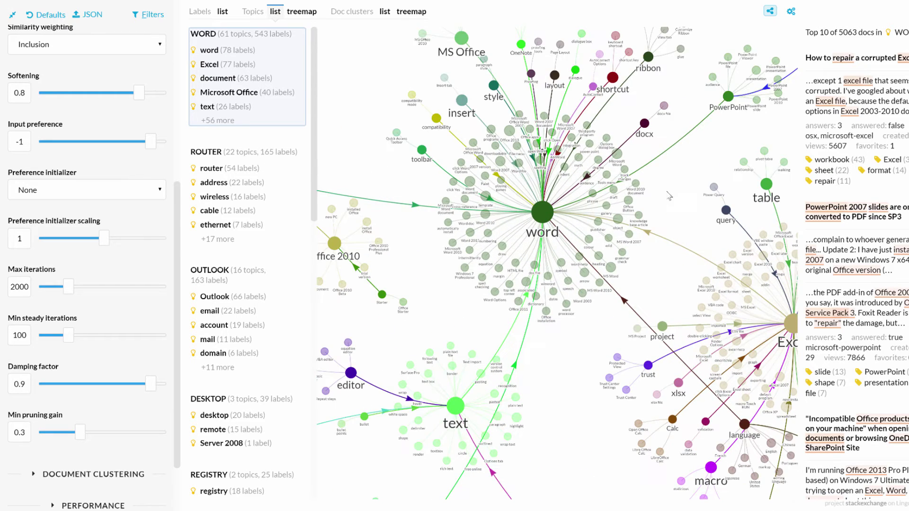
{"action": "left_click_drag", "start_coordinate": [666, 192], "coordinate": [644, 272]}
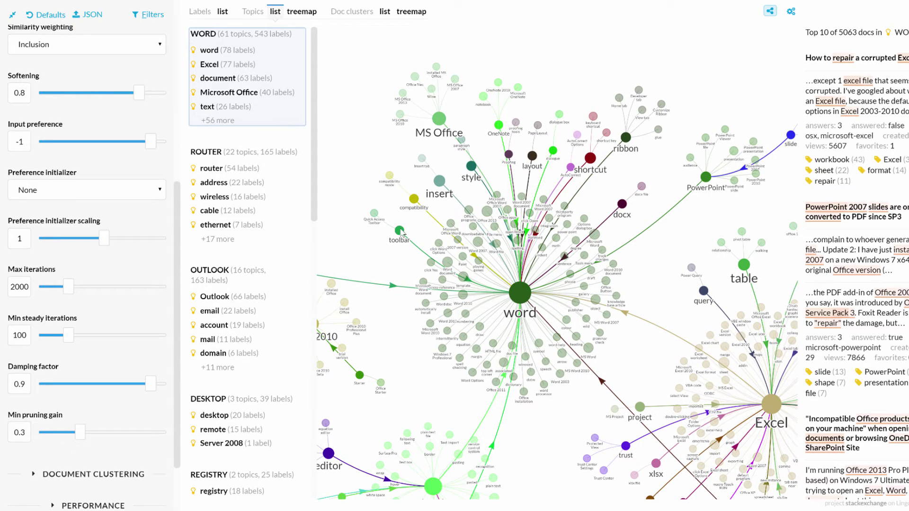
{"action": "left_click_drag", "start_coordinate": [550, 418], "coordinate": [657, 214]}
{"action": "left_click_drag", "start_coordinate": [628, 326], "coordinate": [642, 247]}
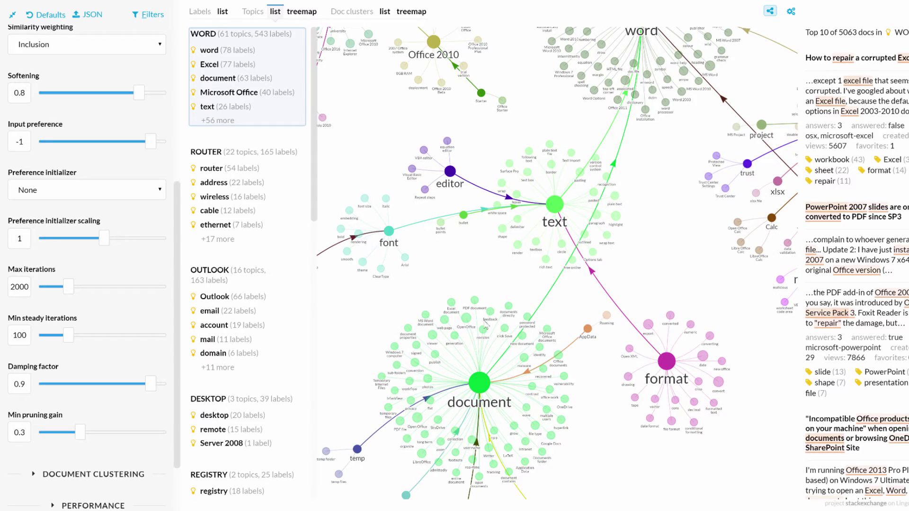
{"action": "left_click_drag", "start_coordinate": [422, 255], "coordinate": [474, 269]}
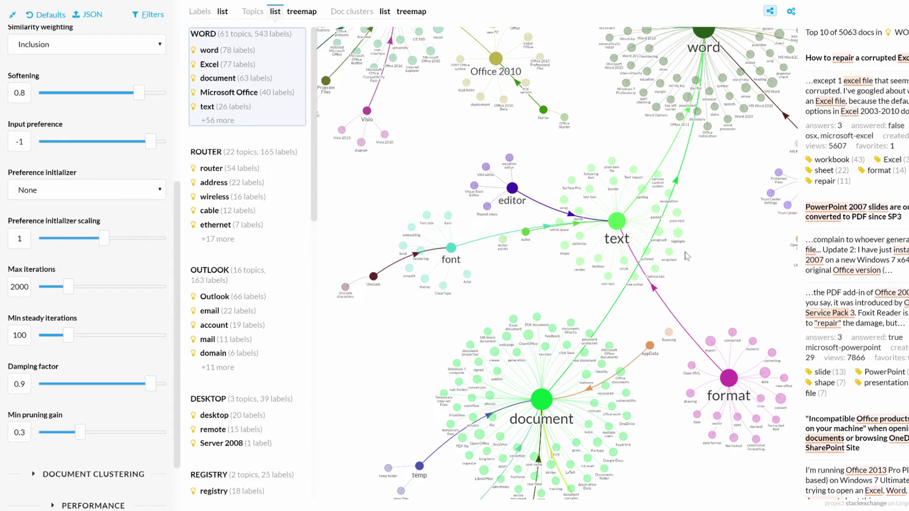
{"action": "left_click_drag", "start_coordinate": [752, 239], "coordinate": [447, 313]}
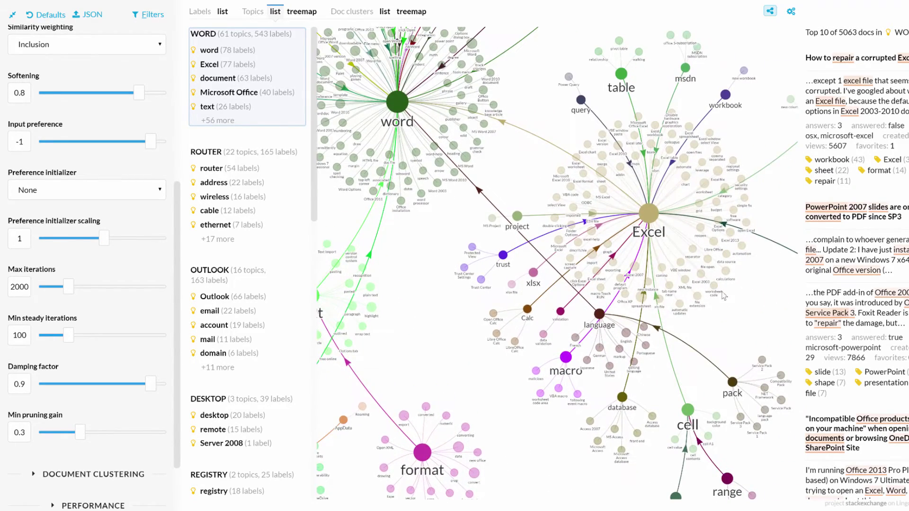
{"action": "left_click_drag", "start_coordinate": [607, 221], "coordinate": [588, 246]}
{"action": "left_click_drag", "start_coordinate": [713, 313], "coordinate": [661, 323]}
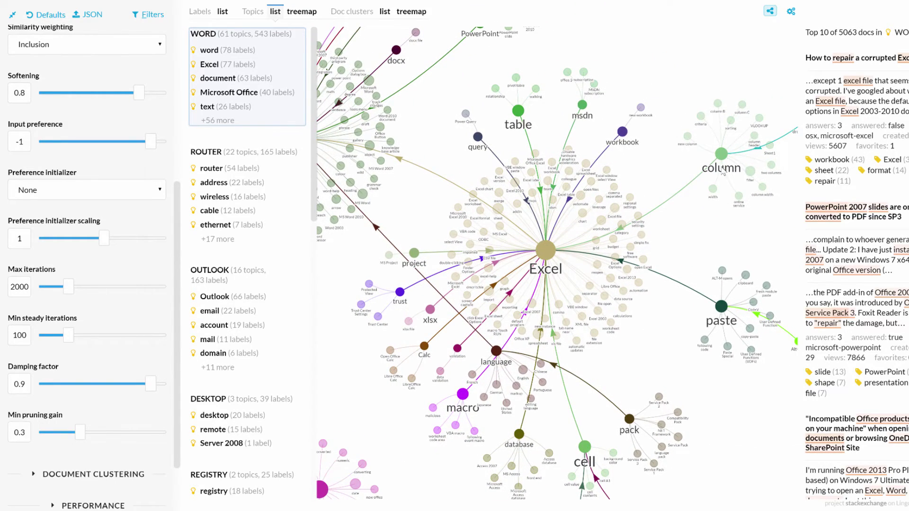
{"action": "left_click_drag", "start_coordinate": [723, 173], "coordinate": [660, 214]}
{"action": "left_click_drag", "start_coordinate": [671, 254], "coordinate": [741, 183]}
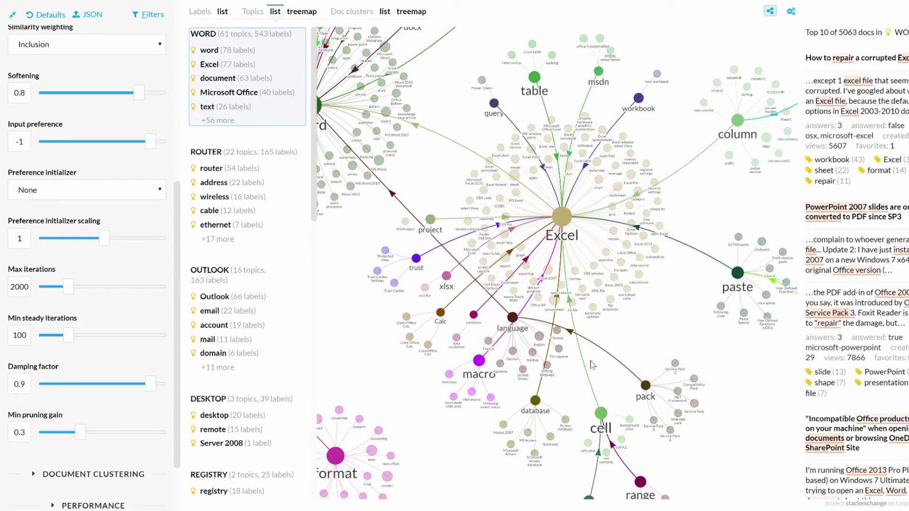
{"action": "left_click_drag", "start_coordinate": [351, 231], "coordinate": [755, 399]}
{"action": "left_click_drag", "start_coordinate": [479, 127], "coordinate": [624, 199]}
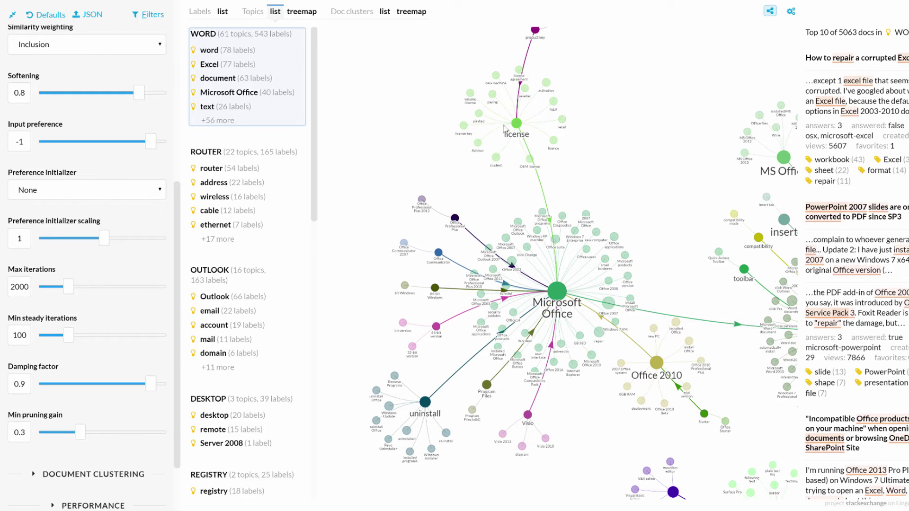
- Switch to the label list, change the analysis scope query to "pdf" and run the analysis
{"action": "left_click", "coordinate": [223, 14]}
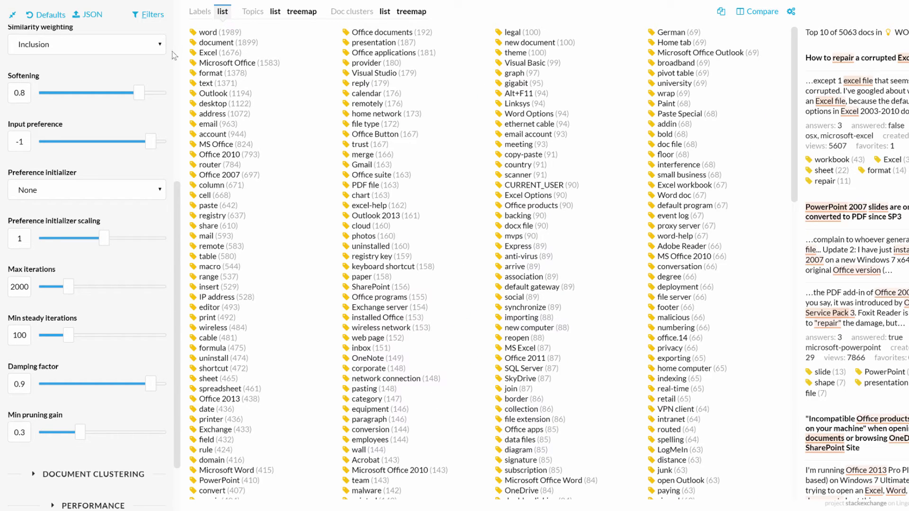
{"action": "scroll", "coordinate": [175, 32], "scroll_direction": "up", "scroll_amount": 9}
{"action": "left_click_drag", "start_coordinate": [67, 104], "coordinate": [3, 91]}
{"action": "key", "text": "BackSpace"}
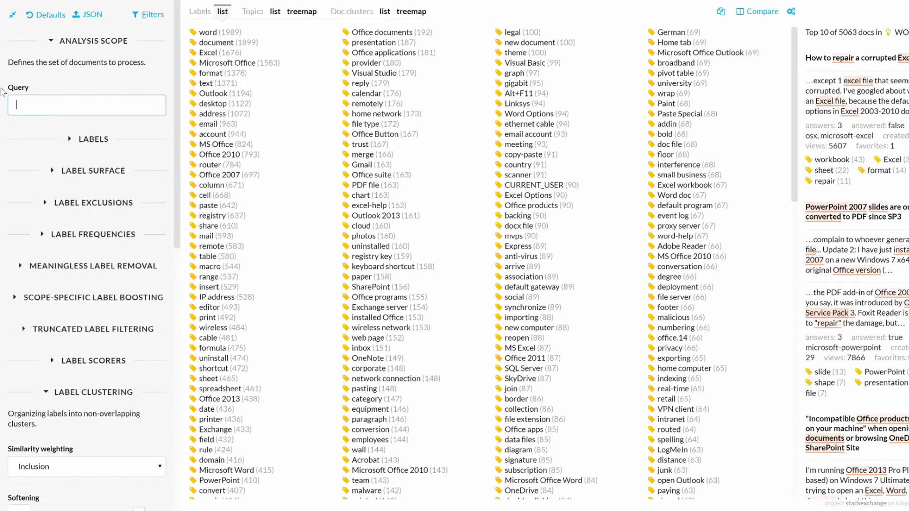
{"action": "type", "text": "pdf"}
{"action": "left_click", "coordinate": [135, 19]}
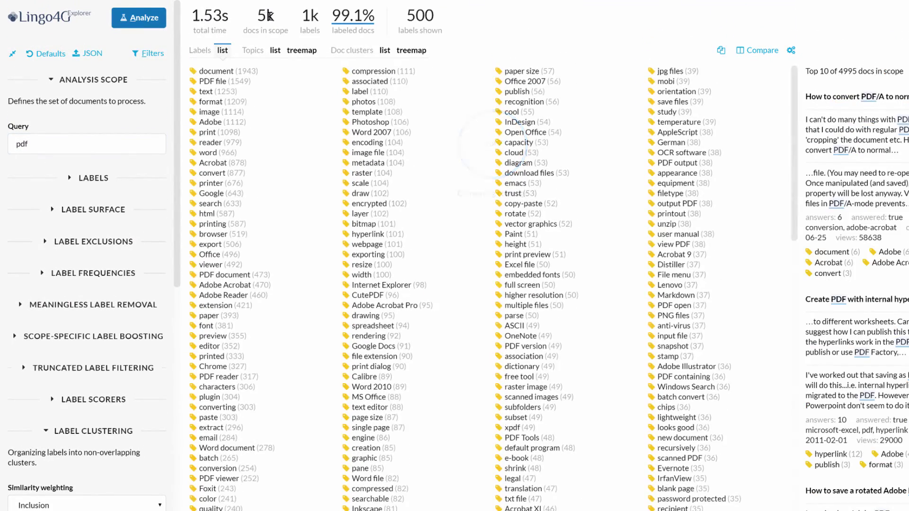
- Display the document clusters as a treemap and color the documents by the created field
{"action": "left_click", "coordinate": [410, 51]}
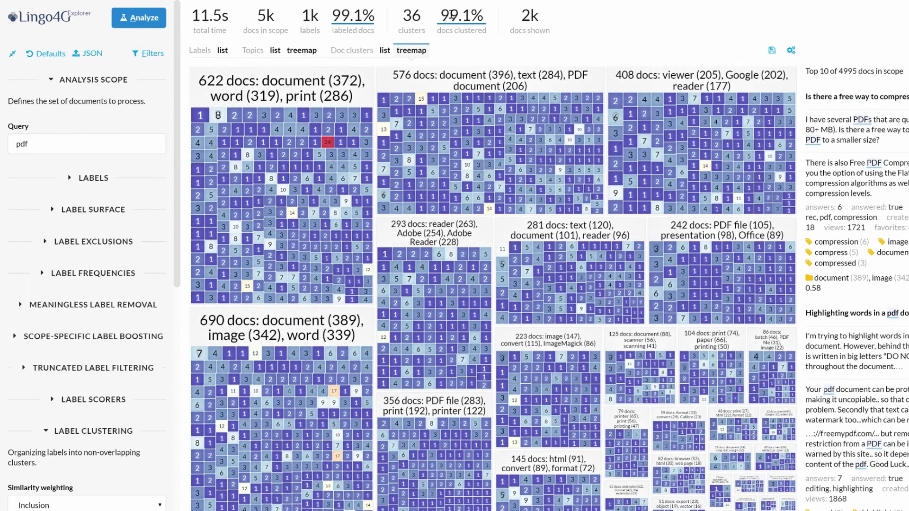
{"action": "left_click", "coordinate": [790, 50]}
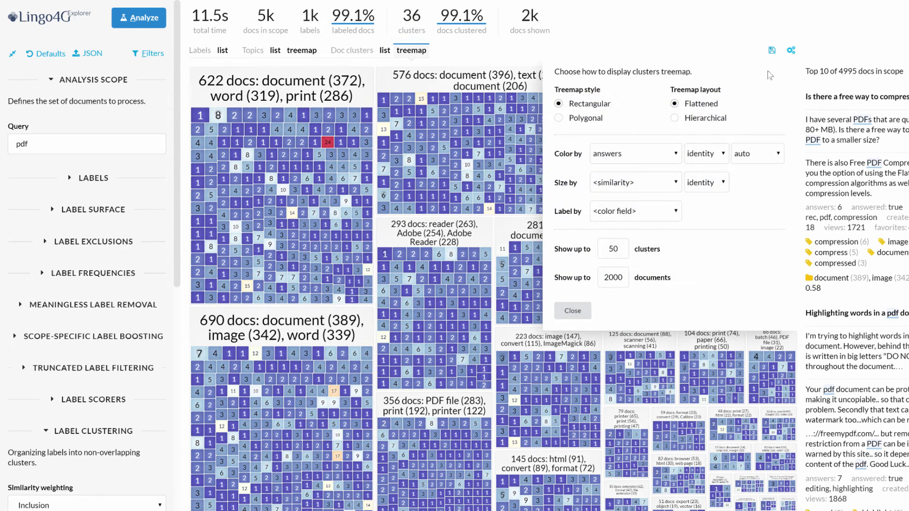
{"action": "left_click", "coordinate": [632, 161]}
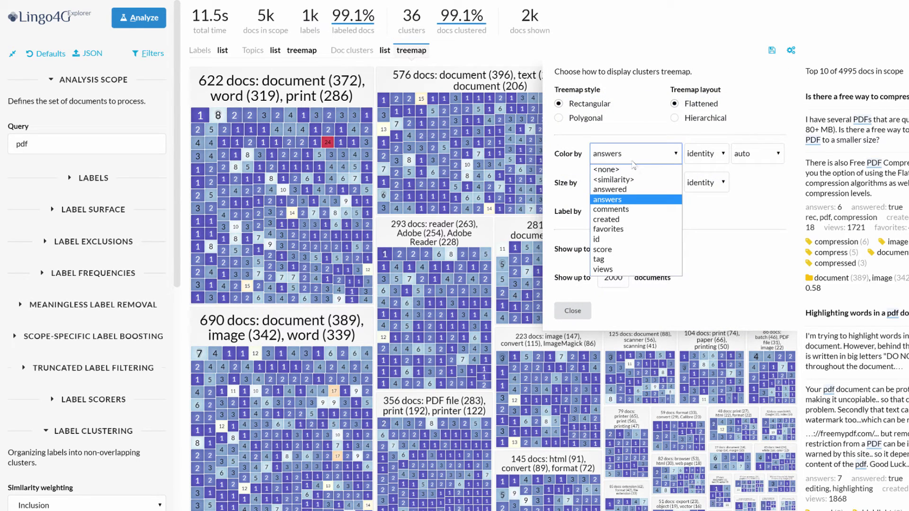
{"action": "left_click", "coordinate": [615, 220]}
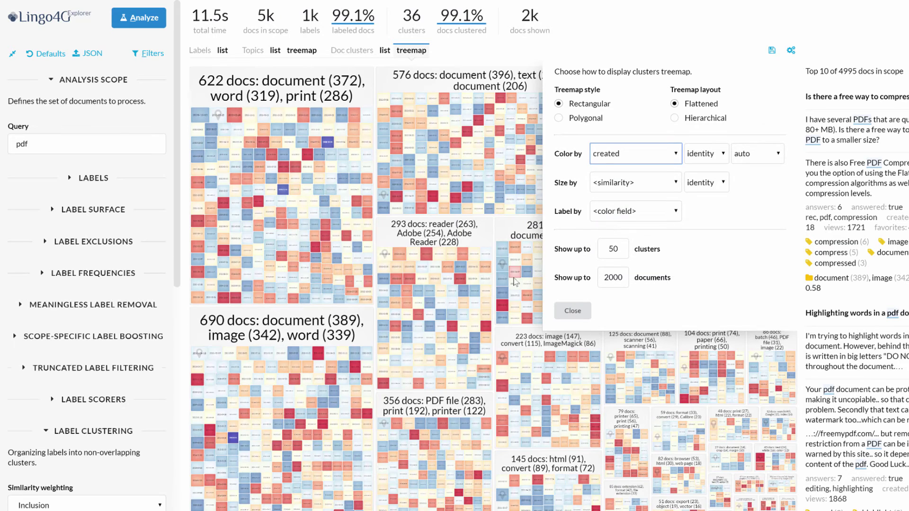
{"action": "left_click", "coordinate": [572, 310]}
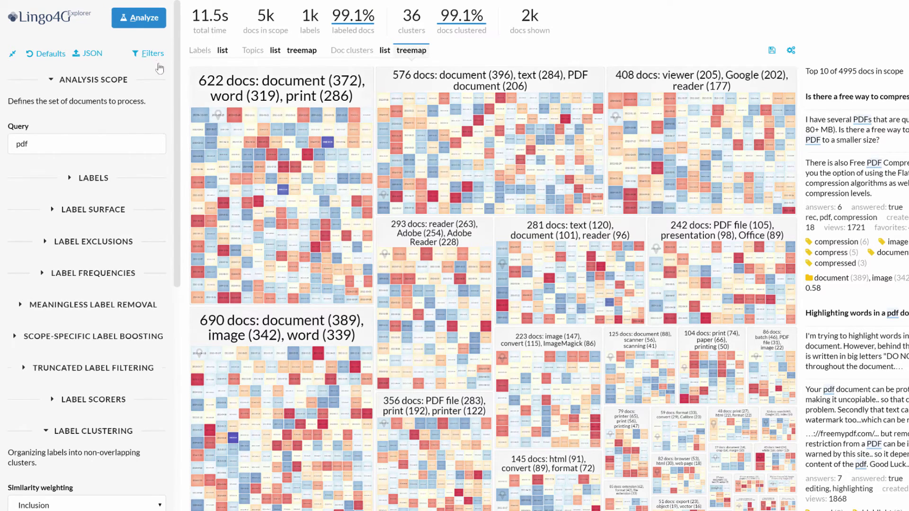
- Filter the parameters by "exclu", add "* PDF *" and "document" as label exclusion patterns, and rerun the analysis
{"action": "left_click", "coordinate": [151, 54]}
{"action": "type", "text": "exclu"}
{"action": "left_click", "coordinate": [53, 231]}
{"action": "key", "text": "Return"}
{"action": "type", "text": "* PDF *"}
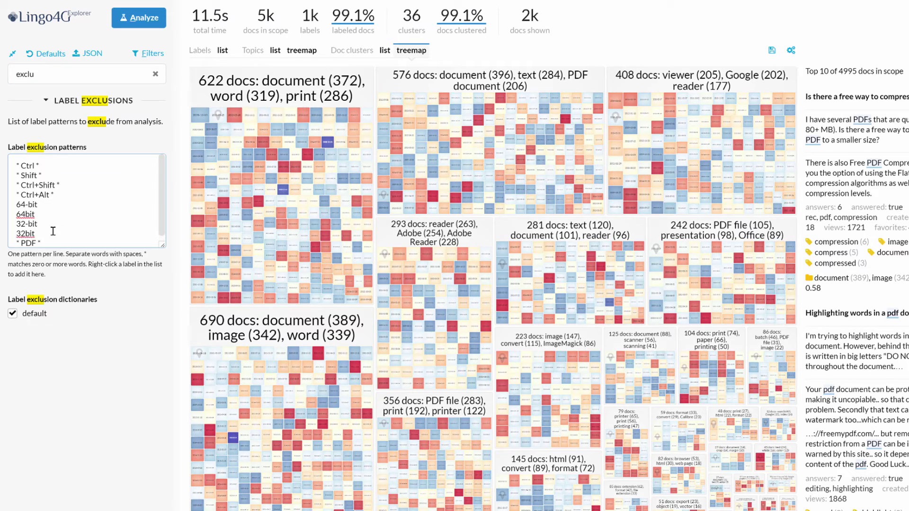
{"action": "key", "text": "Return"}
{"action": "type", "text": "document"}
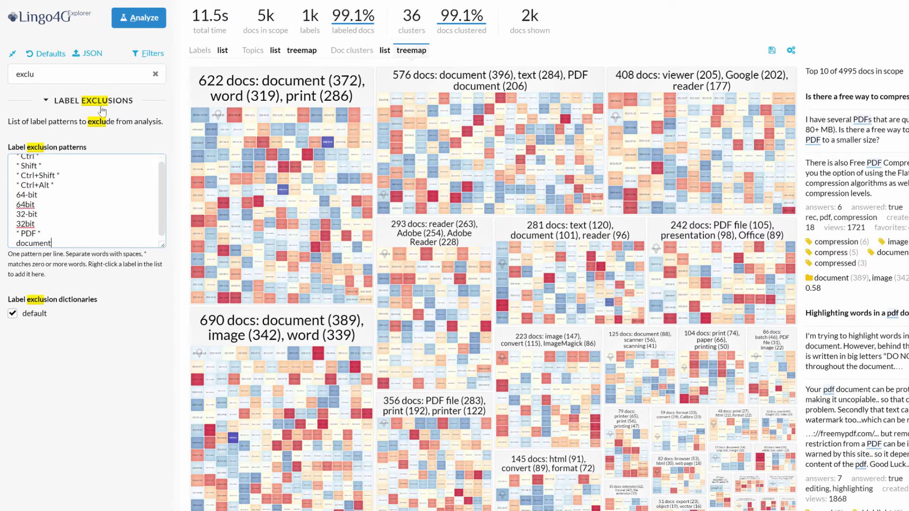
{"action": "left_click", "coordinate": [152, 27]}
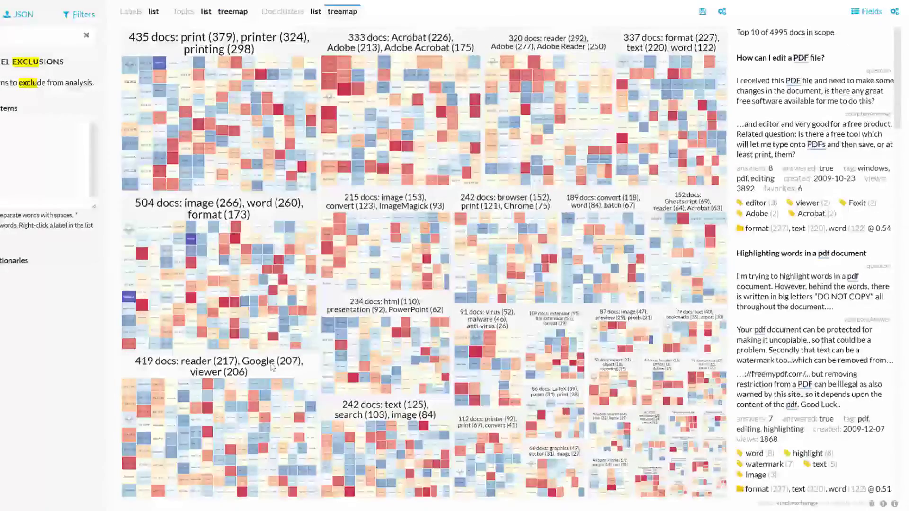
- Select the reader, Google, viewer document cluster and review the result export formats and document fields without exporting
{"action": "left_click", "coordinate": [273, 364]}
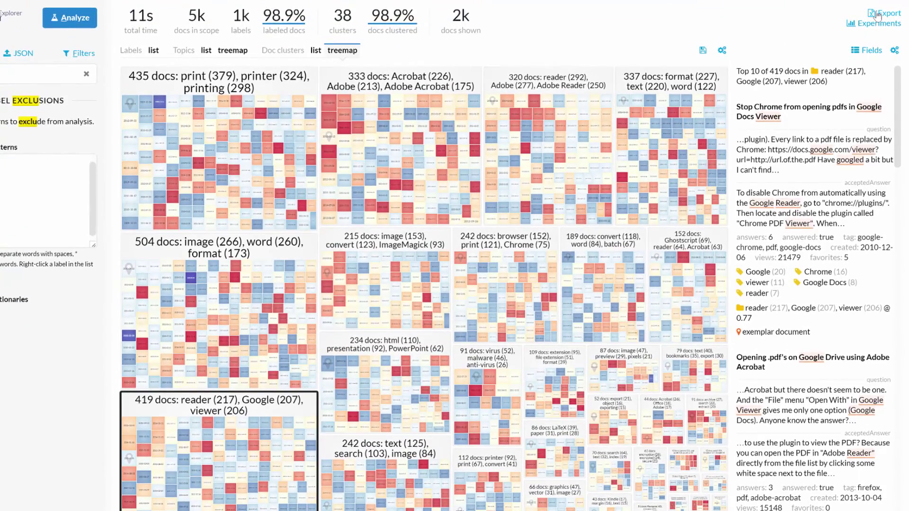
{"action": "left_click", "coordinate": [879, 14]}
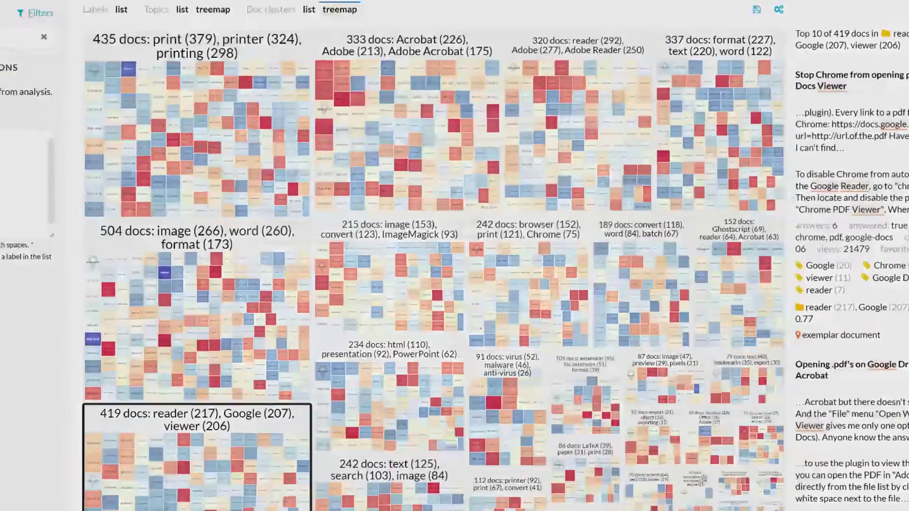
{"action": "left_click", "coordinate": [228, 162]}
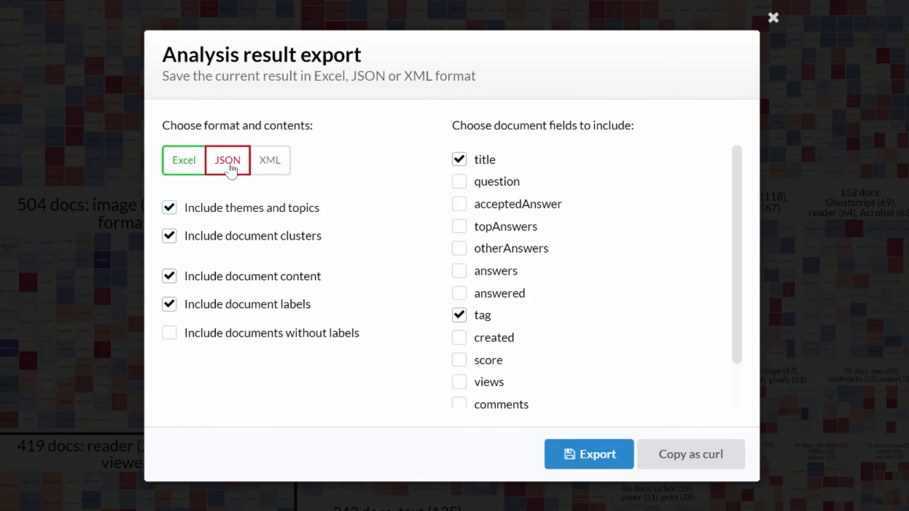
{"action": "left_click", "coordinate": [270, 163]}
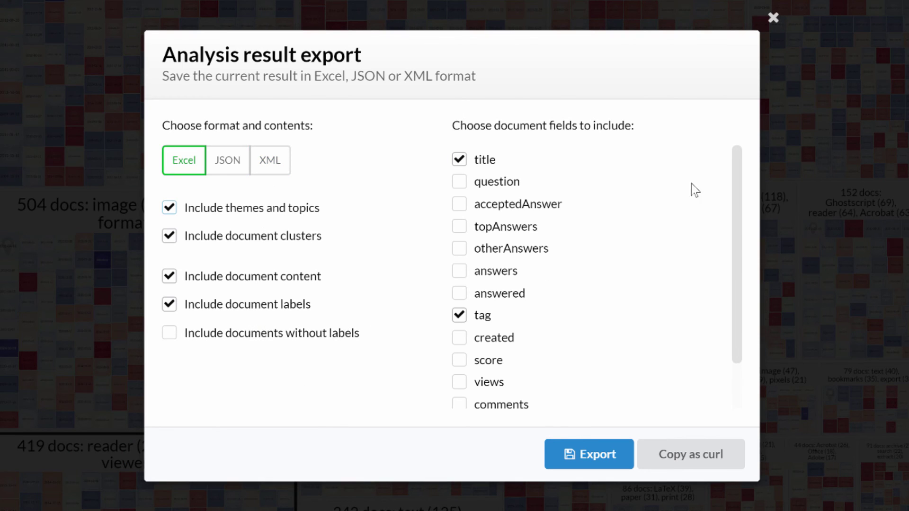
{"action": "left_click_drag", "start_coordinate": [742, 169], "coordinate": [736, 250]}
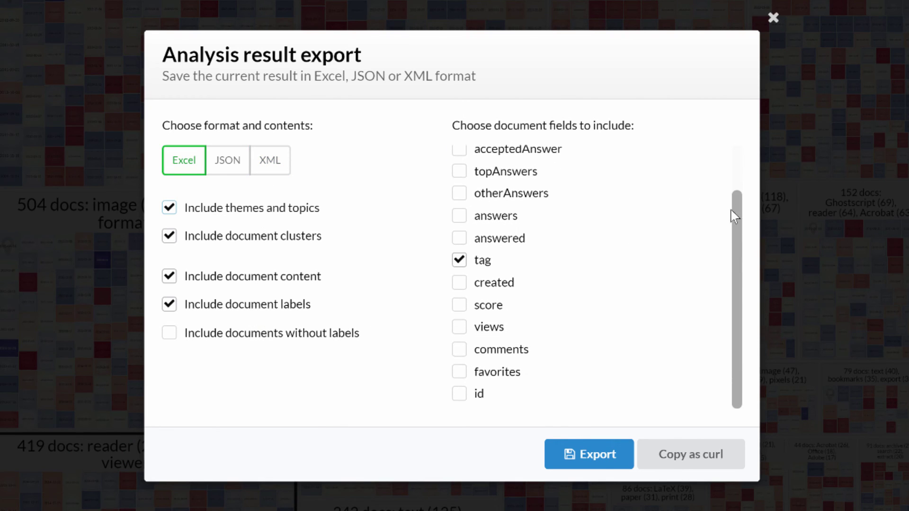
{"action": "left_click_drag", "start_coordinate": [734, 208], "coordinate": [720, 134]}
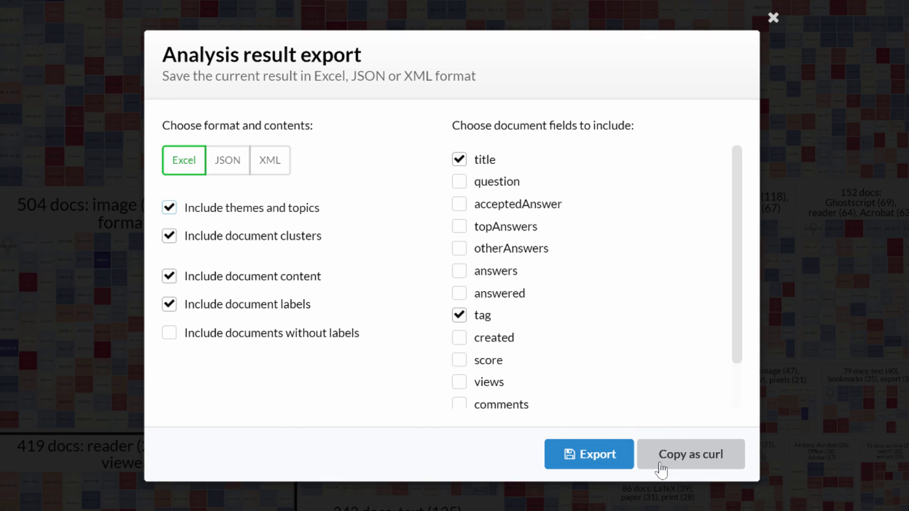
{"action": "left_click", "coordinate": [772, 19]}
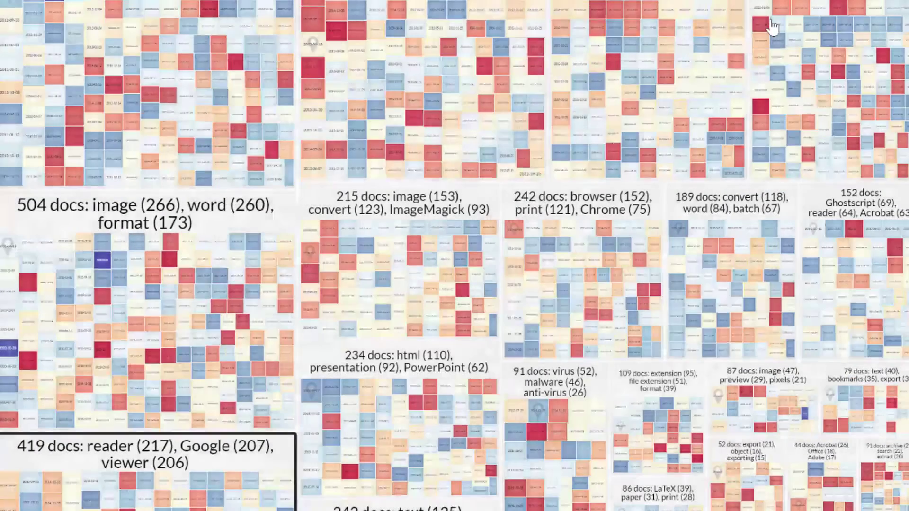